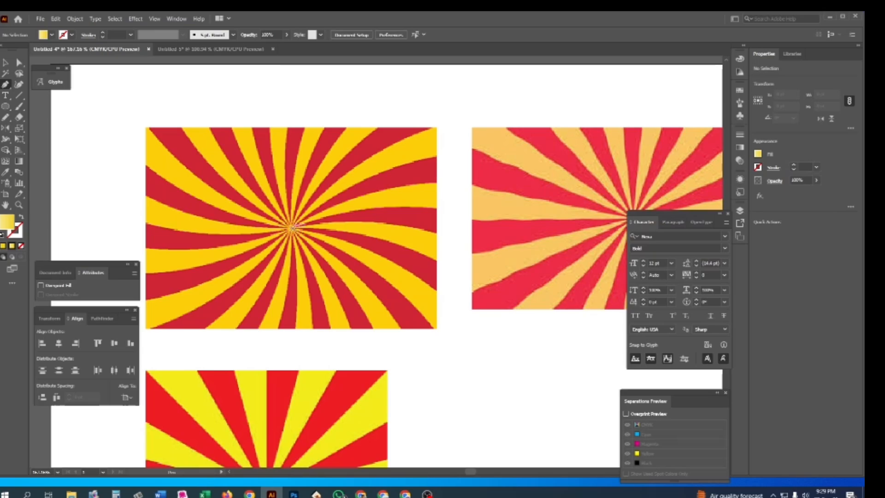
Draw a curved open path from the centre of the swirl reference image past its lower-right edge, with stroke colour instead of fill.
left_click(292, 229)
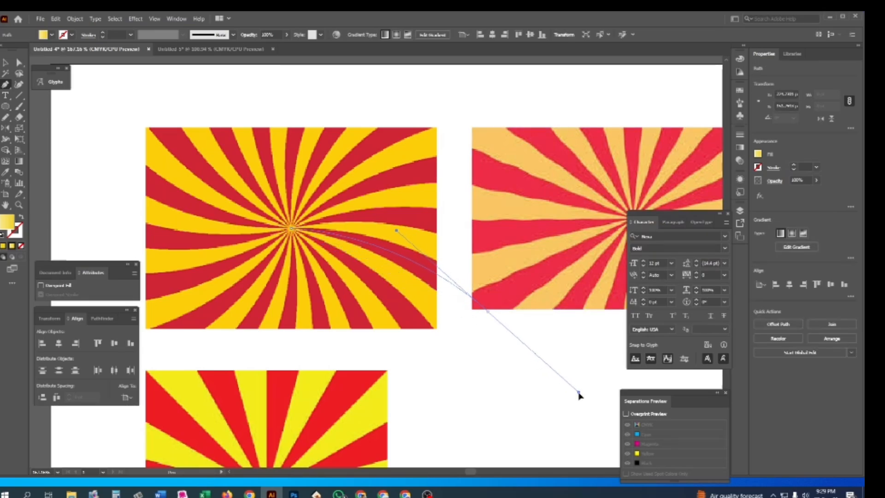
left_click_drag(580, 395, 579, 392)
key("shift+x")
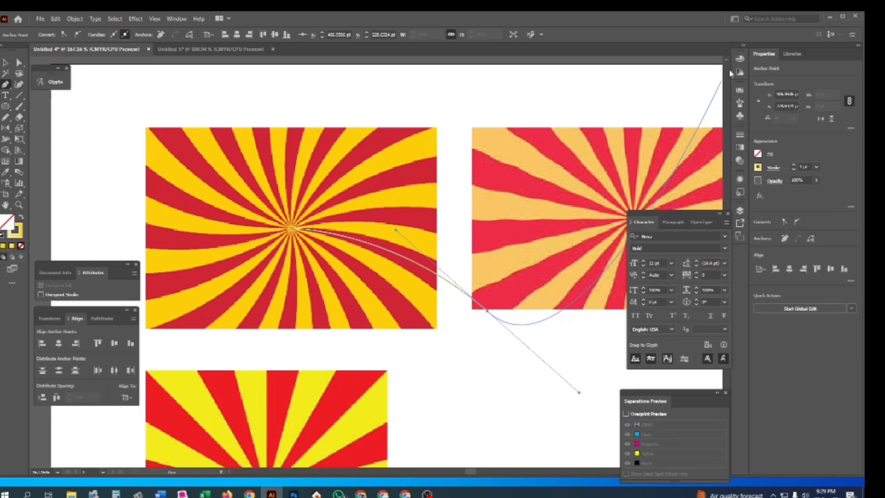
Set the curved path's stroke colour to black.
left_click(740, 59)
double_click(630, 77)
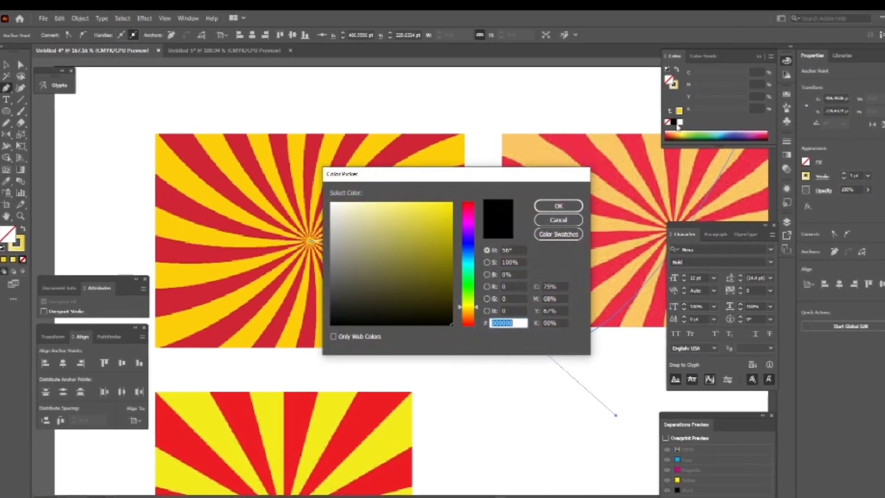
left_click(563, 220)
left_click(674, 85)
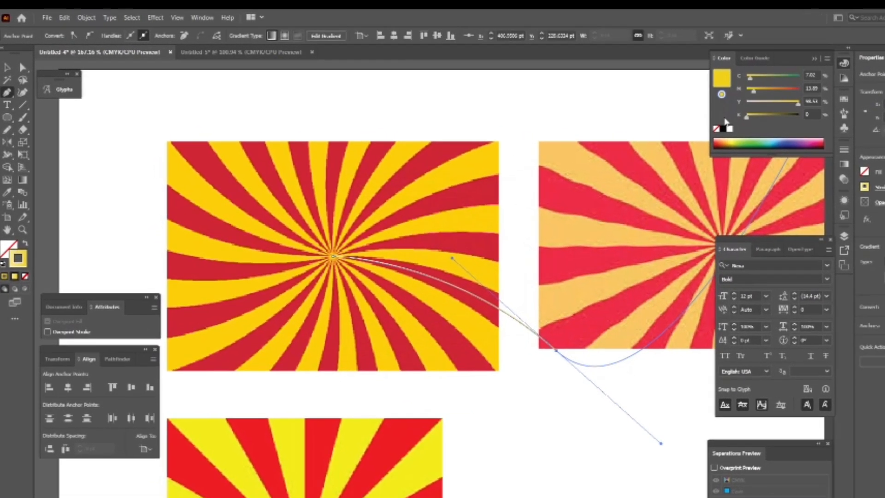
left_click(723, 129)
key("i")
left_click(488, 433)
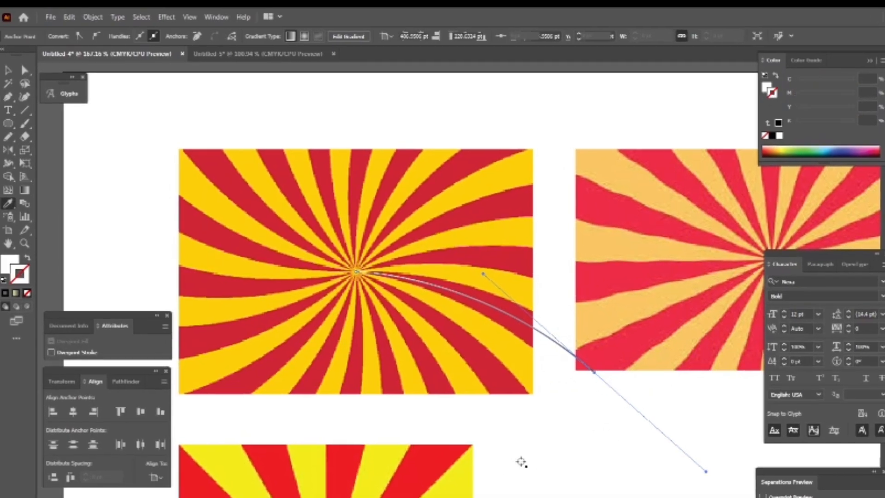
key("ctrl+z")
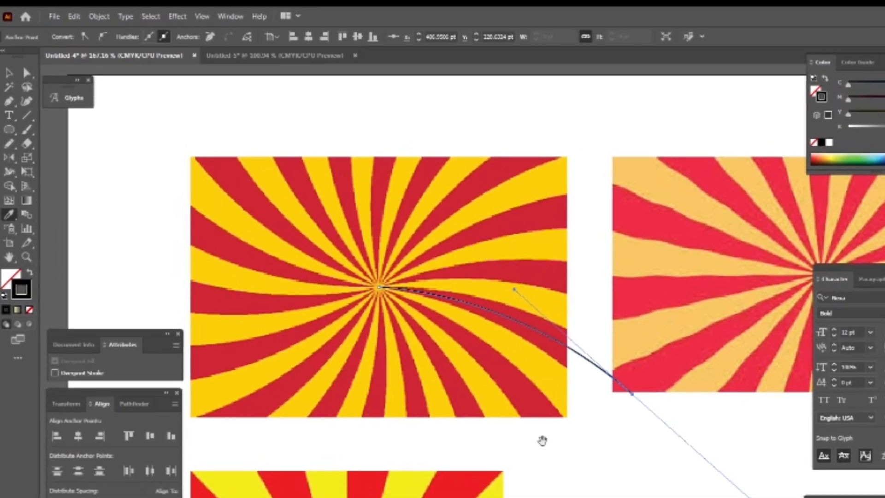
Widen the outer end of the black curve to about 35 pt with the Width tool, tapering it to the swirl centre.
key("ctrl+plus")
key("ctrl+plus")
left_click_drag(560, 420, 537, 420)
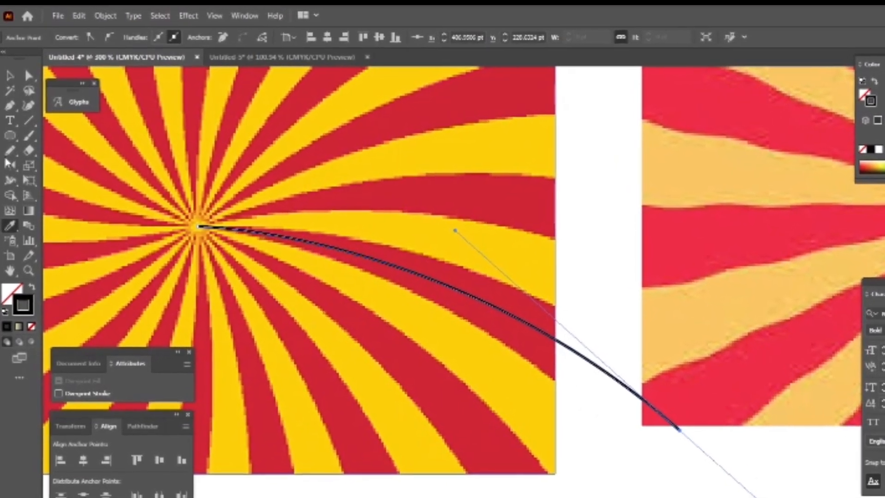
left_click(9, 181)
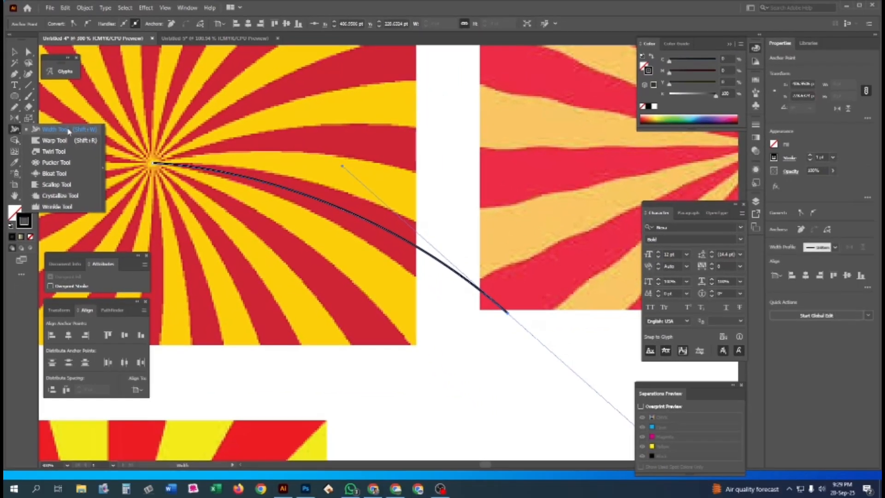
left_click(68, 130)
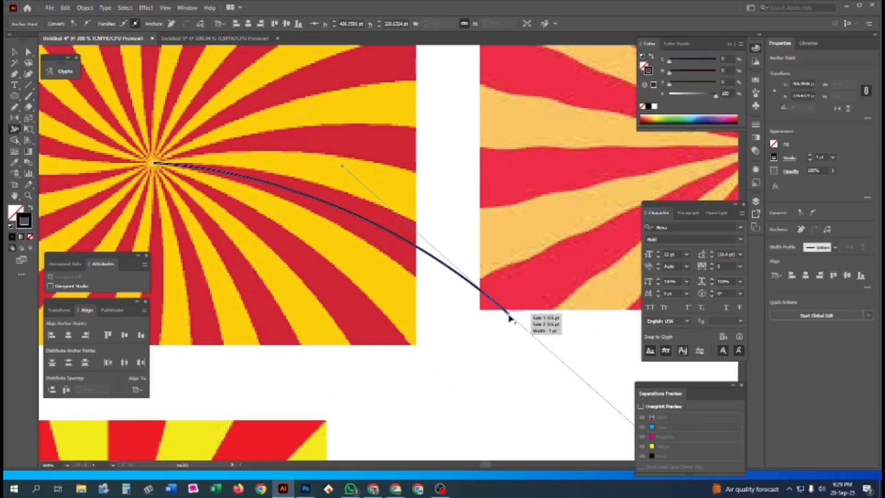
mouse_move(509, 317)
left_mouse_down()
mouse_move(501, 351)
mouse_move(540, 341)
left_mouse_up()
Create a copy of the tapered black ray rotated about 20° counterclockwise around the swirl's centre.
left_click(258, 207, "ctrl+alt")
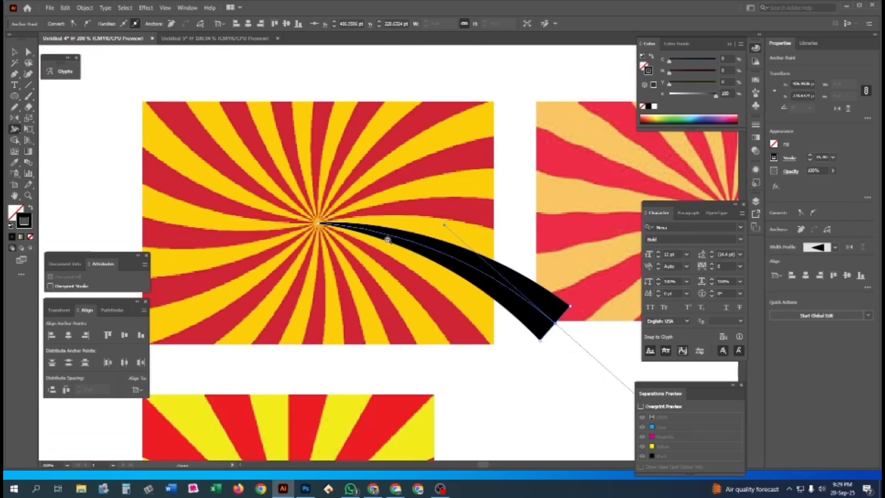
left_click(388, 240, "ctrl+alt")
key("v")
left_click(449, 299)
left_click(450, 281)
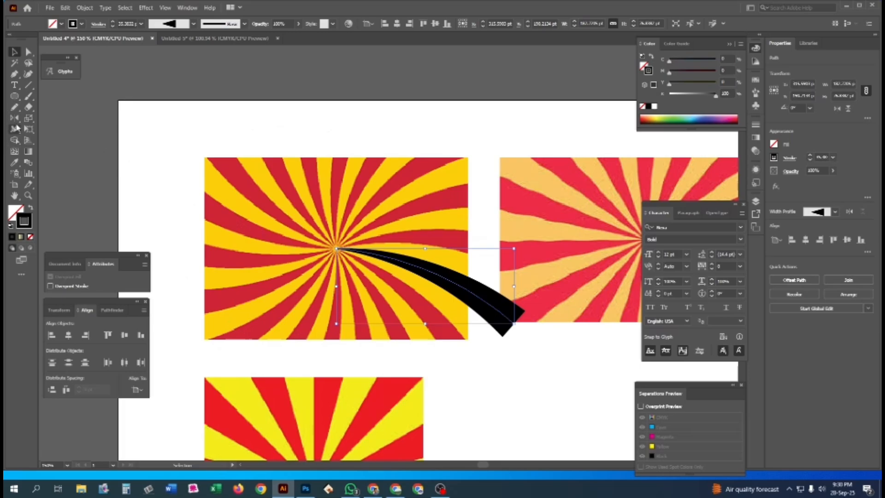
key("r")
left_click(13, 119)
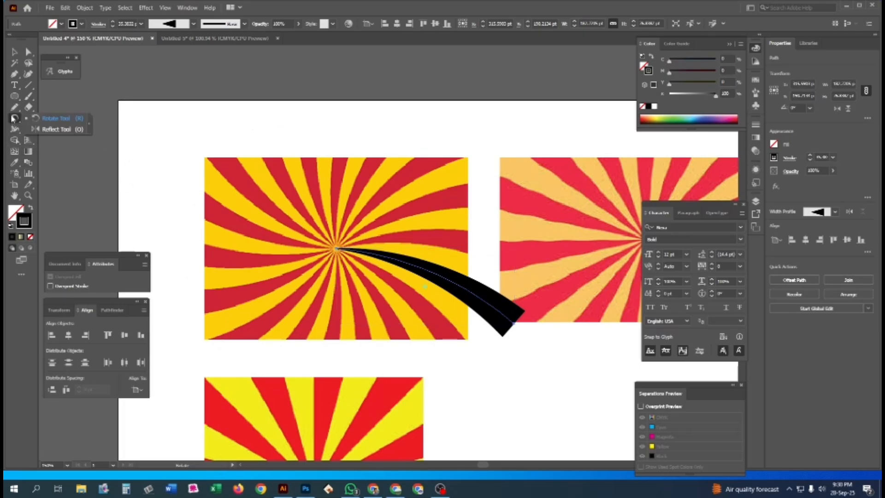
left_click(68, 119)
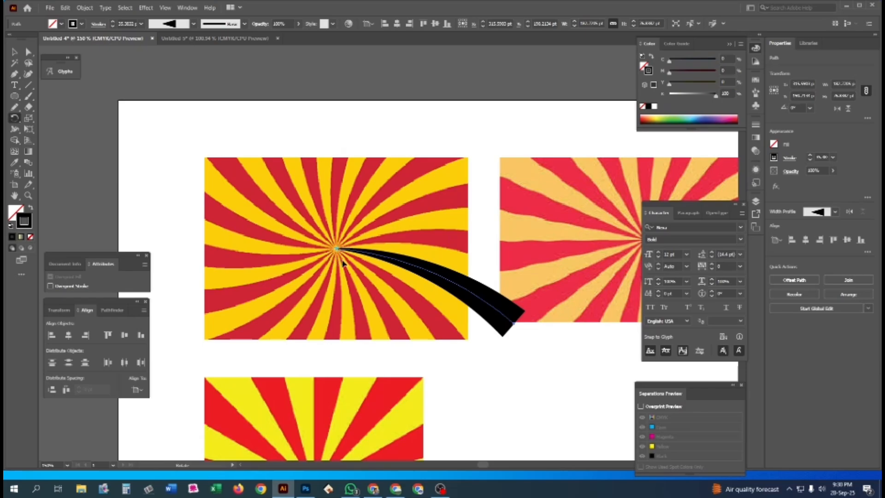
left_click_drag(515, 326, 521, 261)
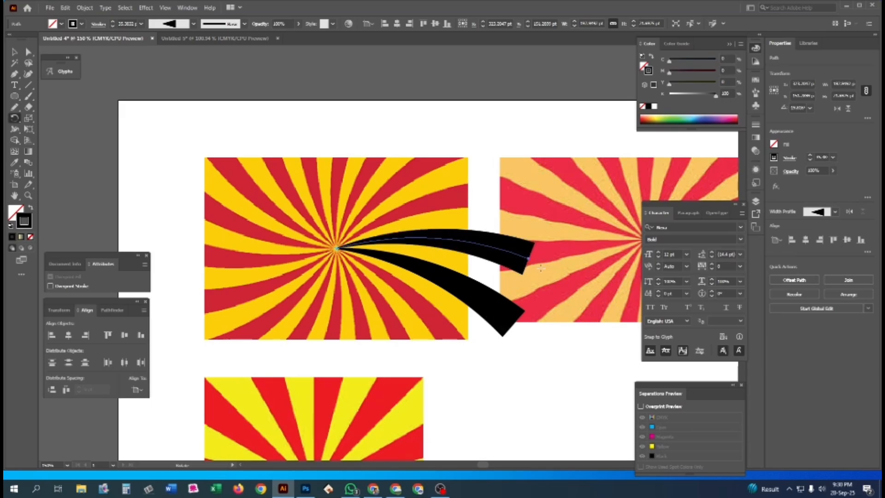
Repeat the rotated copy around the centre until the black rays complete a full circle.
key("ctrl+d")
key("ctrl+d")
key("ctrl+d")
key("ctrl+d")
key("ctrl+d")
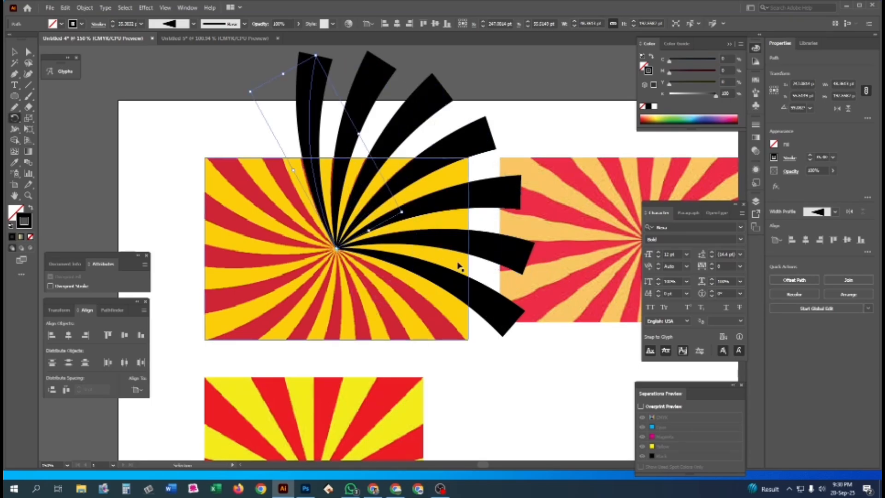
key("ctrl+d")
key("ctrl+d")
key("ctrl+d")
key("ctrl+d")
key("ctrl+d")
key("ctrl+d")
key("ctrl+d")
key("ctrl+d")
key("ctrl+d")
key("ctrl+d")
key("ctrl+d")
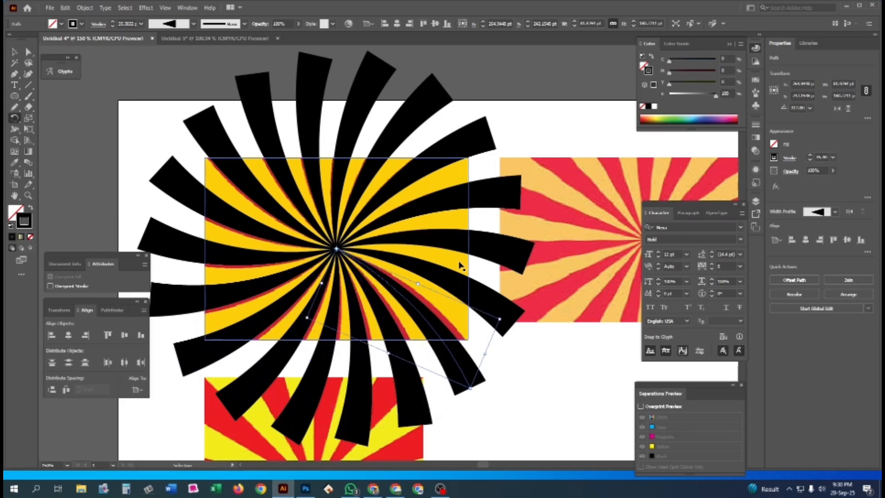
key("ctrl+minus")
key("ctrl+minus")
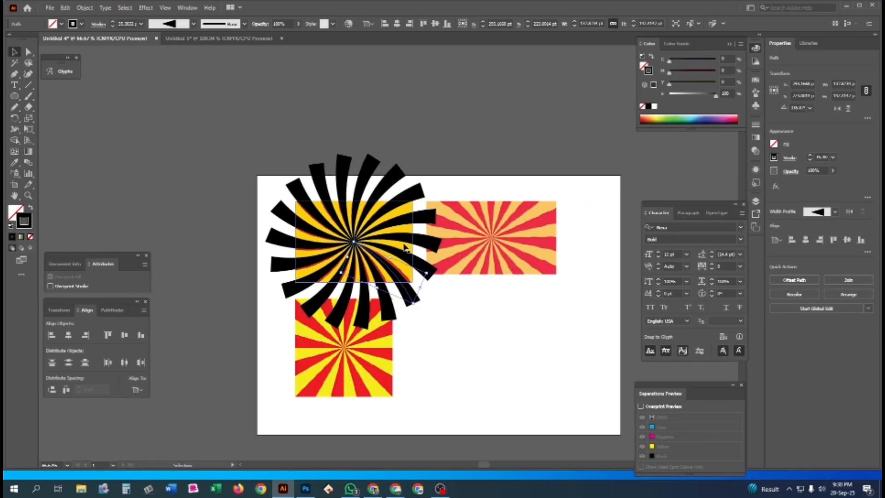
Group all the black rays without the reference image and place them, scaled down, in the artboard's empty lower-right area.
left_click(404, 244)
left_click_drag(207, 116, 559, 360)
left_click(397, 240, "shift")
Draw a circle about 209 pt wide centred on the rays, fill it with the swirl reference's yellow, and send it to the back.
key("l")
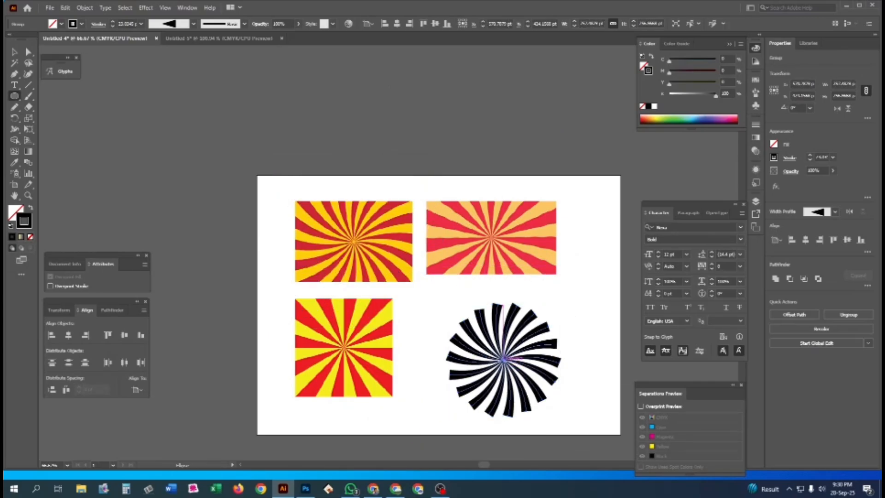
mouse_move(503, 362)
left_mouse_down()
mouse_move(560, 376)
mouse_move(548, 362)
left_mouse_up()
key("i")
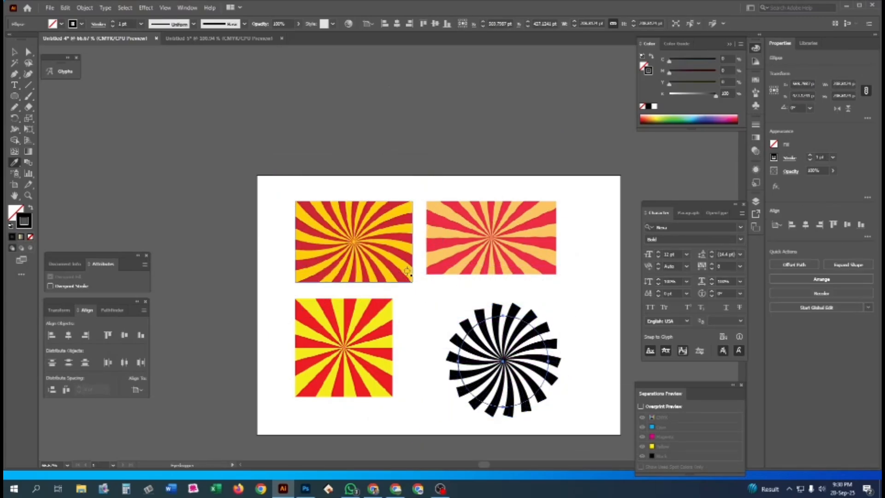
left_click(409, 276)
key("ctrl+shift+bracketleft")
key("v")
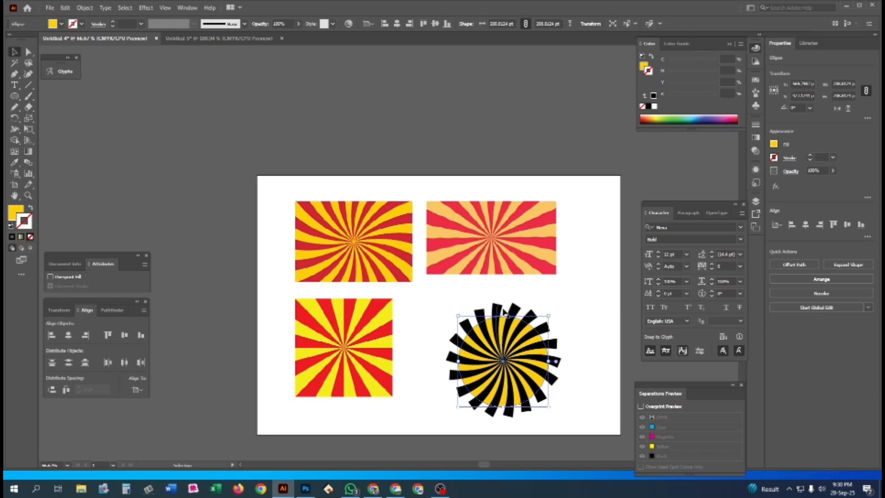
Recolour the ray group's stroke to red with 100% magenta and 100% yellow.
left_click(501, 311)
mouse_move(714, 95)
left_mouse_down()
mouse_move(667, 95)
mouse_move(717, 72)
mouse_move(717, 84)
left_mouse_up()
key("ctrl+space")
left_click_drag(411, 255, 555, 400)
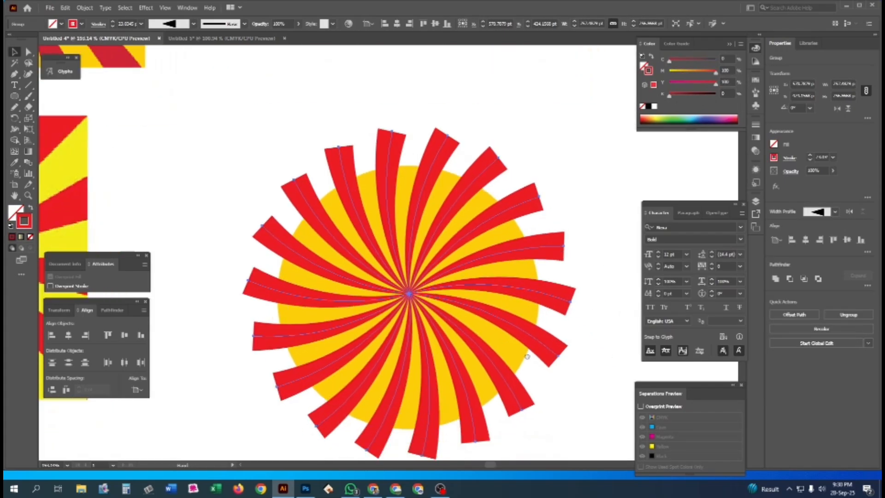
Clip the red rays with a copy of the circle, keeping the yellow circle behind them.
left_click(502, 352)
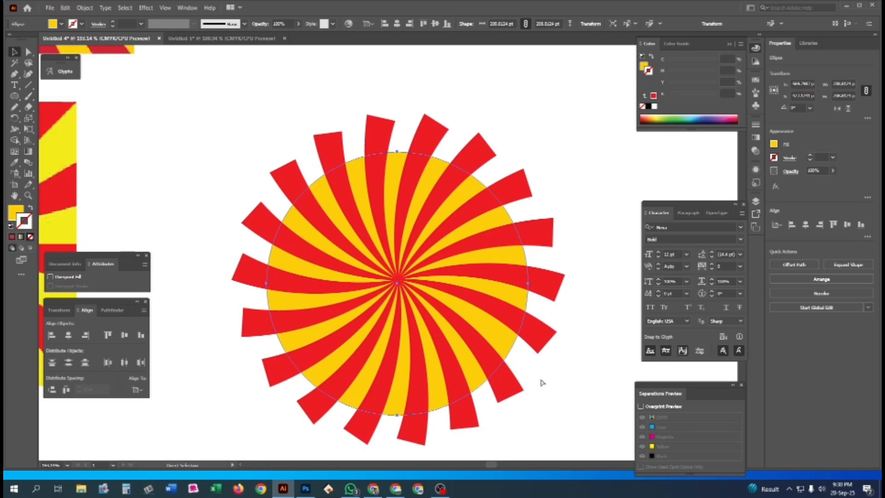
left_click(538, 340, "shift")
key("ctrl+shift+bracketright")
key("ctrl+7")
left_click(549, 361)
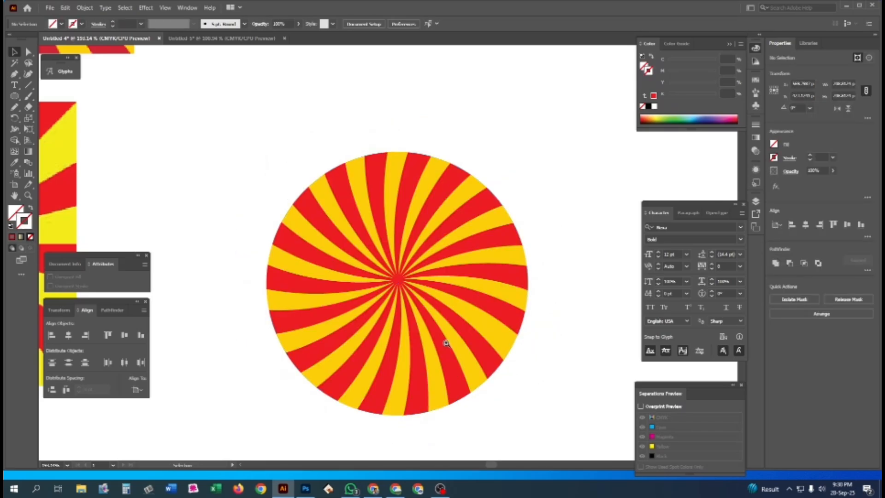
Move the finished red and yellow swirl circle off the artboard, beyond its right edge.
key("ctrl+minus")
key("ctrl+minus")
key("ctrl+minus")
key("space")
left_click_drag(462, 260, 441, 283)
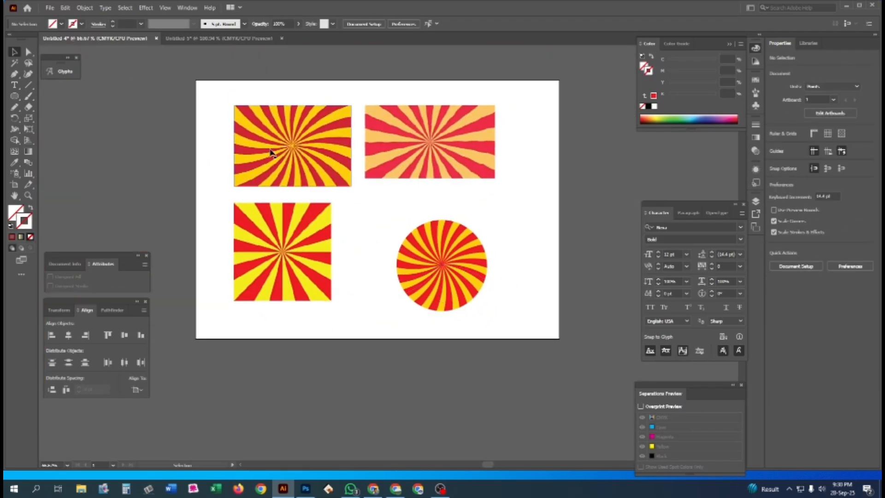
left_click(413, 244, "ctrl")
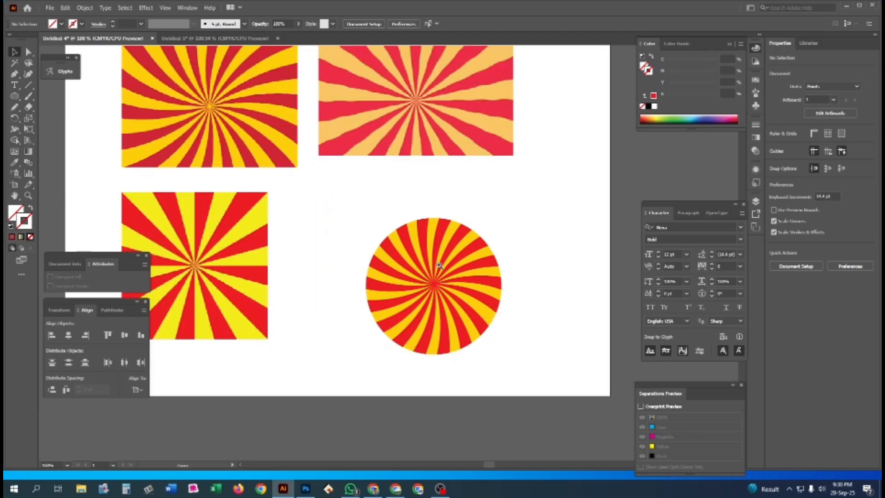
left_click_drag(341, 228, 411, 282)
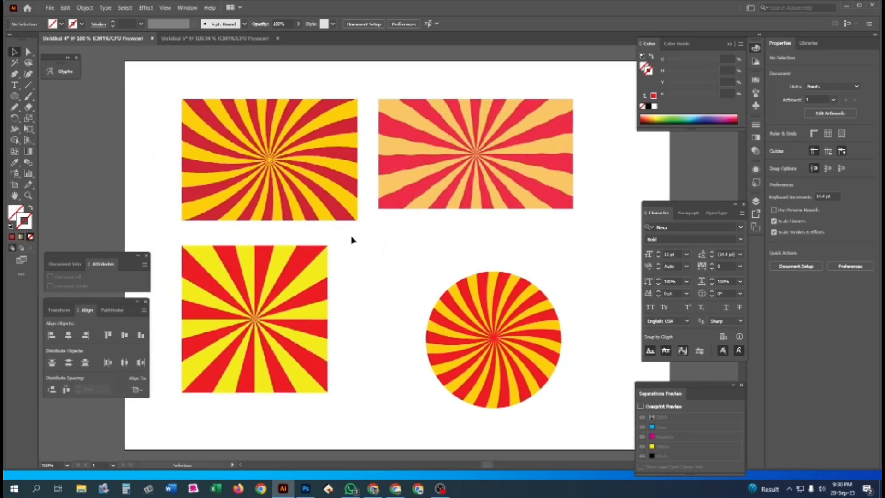
left_click_drag(471, 299, 459, 258)
left_click_drag(387, 217, 615, 409)
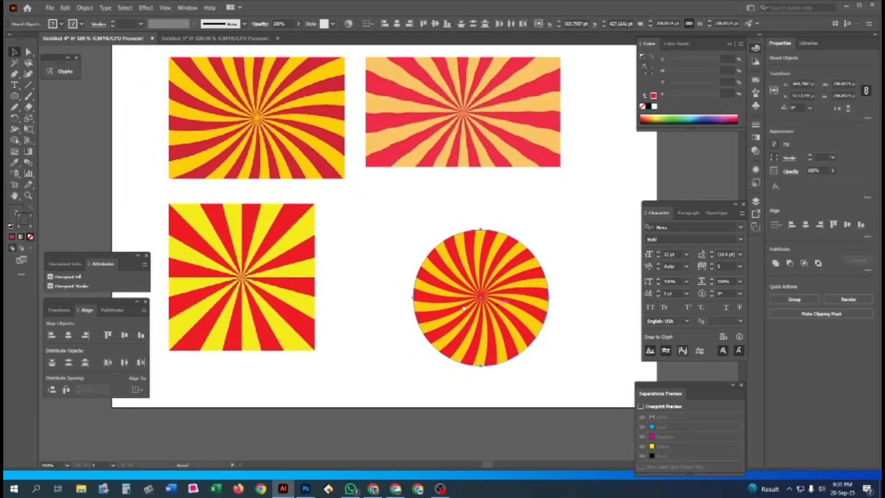
left_click_drag(449, 290, 633, 154)
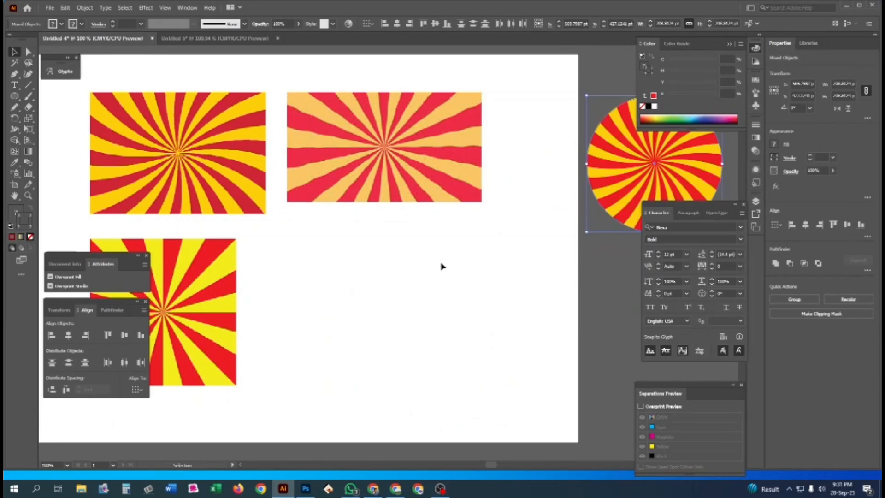
left_click(441, 265)
Draw a new circle about 220 pt wide in the artboard's empty lower-right area and fill it with the swirl reference's yellow.
key("l")
mouse_move(356, 301)
left_mouse_down()
mouse_move(435, 336)
mouse_move(427, 332)
left_mouse_up()
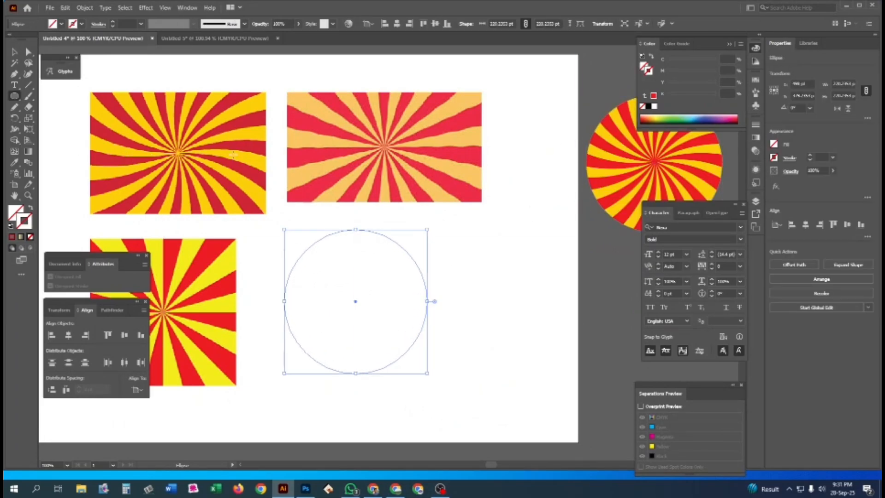
key("i")
left_click(256, 193)
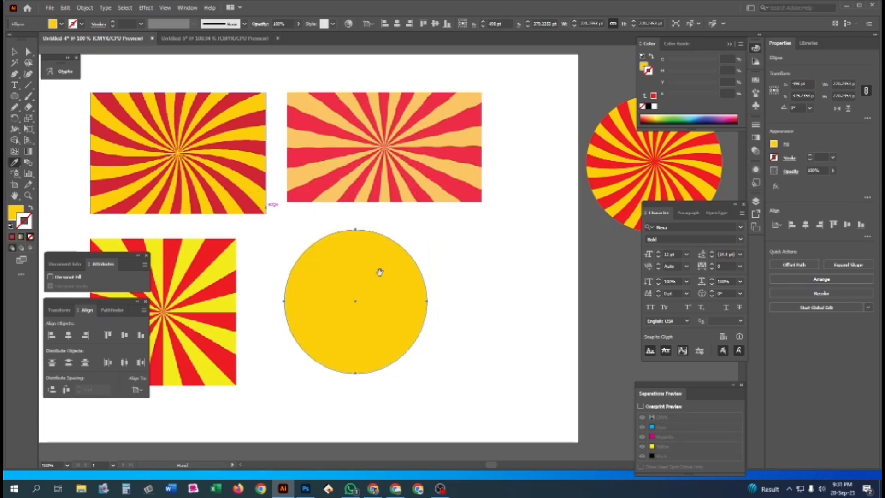
Duplicate the yellow circle in place and give the copy no fill and a red stroke sampled from the swirl reference.
left_click_drag(380, 272, 424, 340)
key("v")
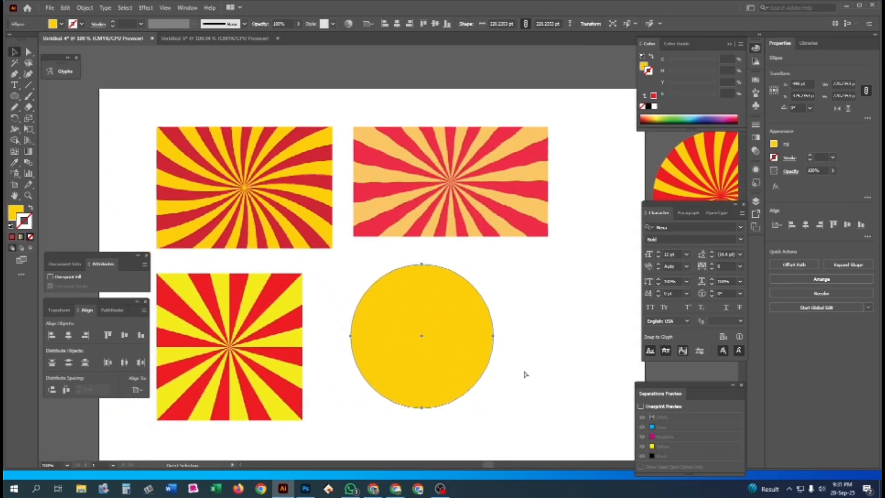
key("v")
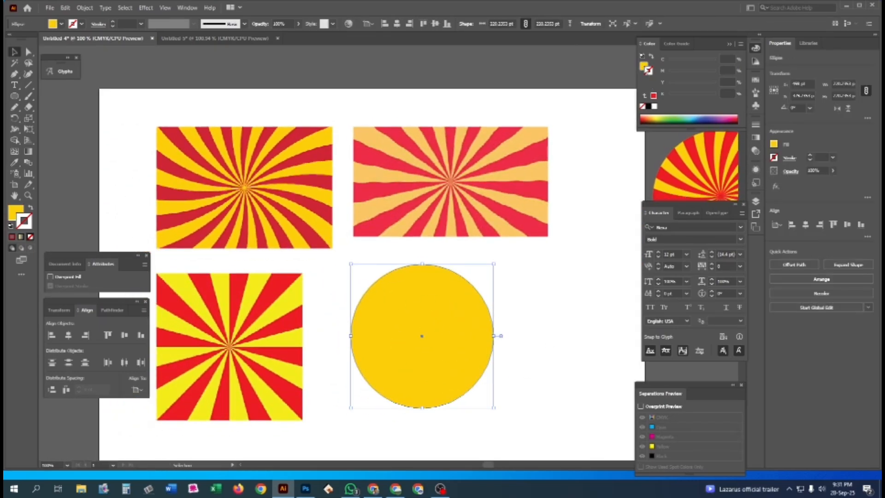
key("shift+x")
key("i")
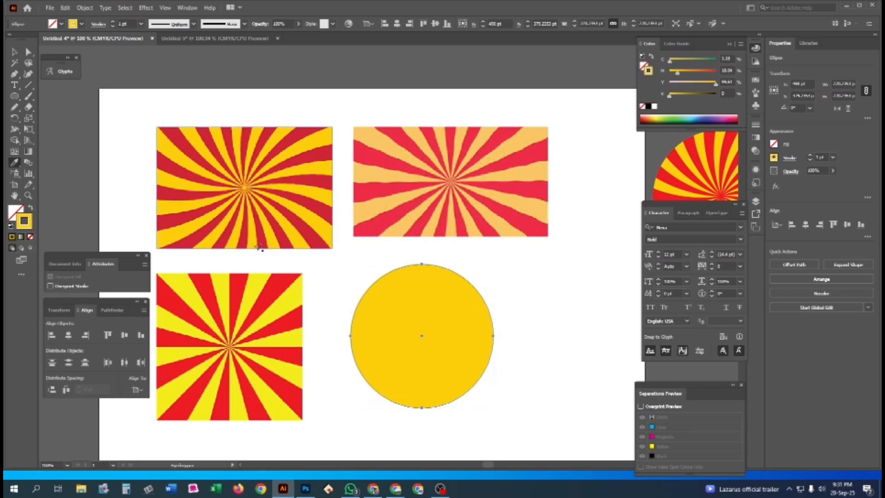
left_click(319, 204, "shift")
key("v")
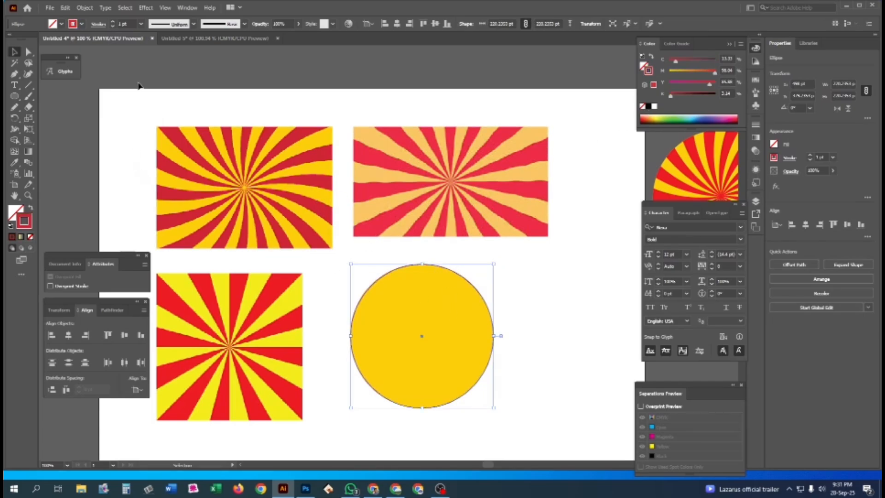
Thicken the red circle's stroke to 23 pt.
left_click(112, 21)
left_click(112, 21)
left_click(112, 22)
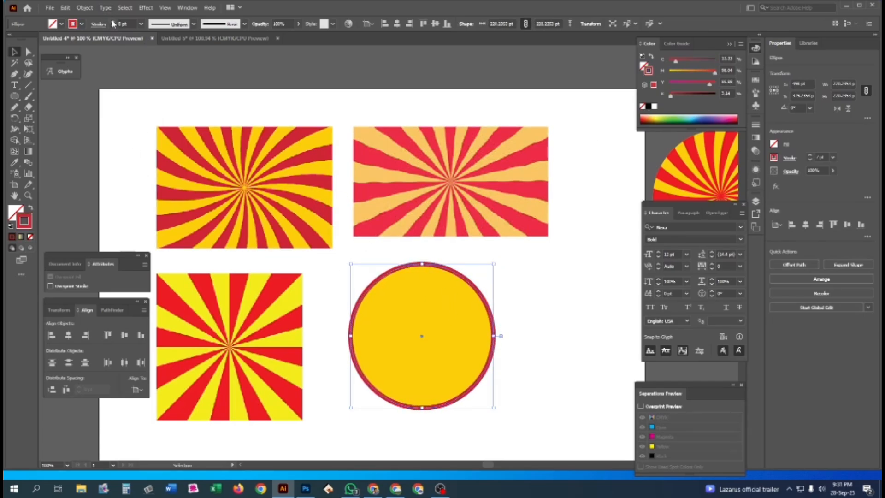
left_click(112, 21)
left_click(98, 24)
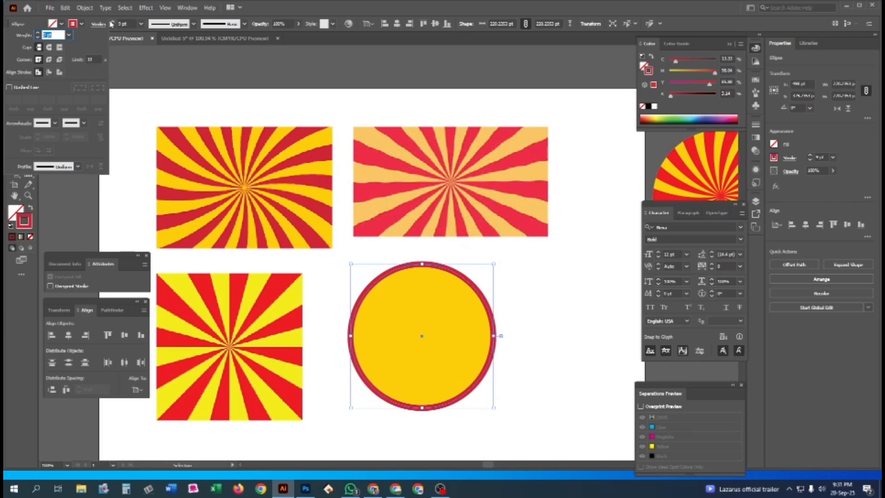
left_click(112, 21)
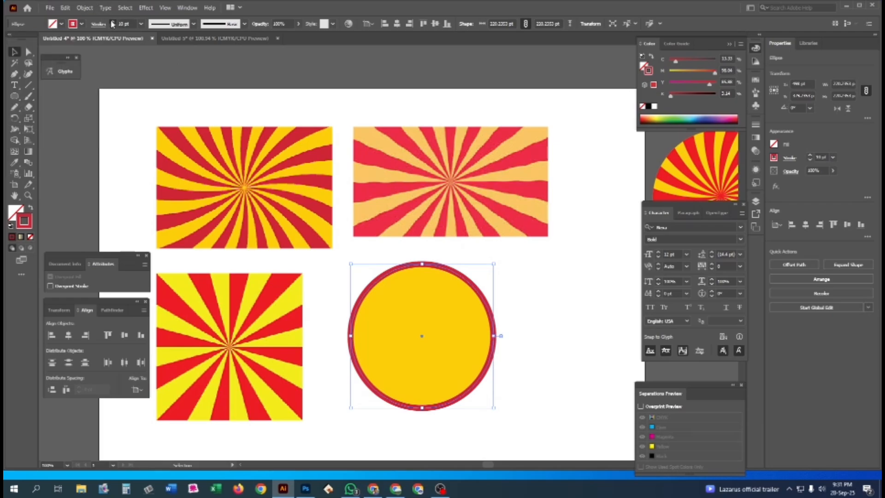
left_click(113, 22)
left_click(112, 21)
left_click(113, 21)
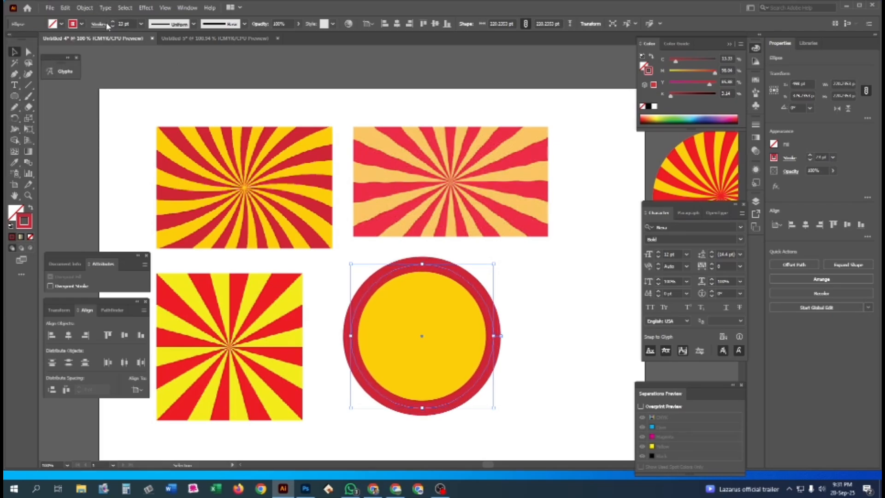
Align the red stroke to the inside of the circle and set its weight to 53 pt.
left_click(98, 24)
left_click(49, 73)
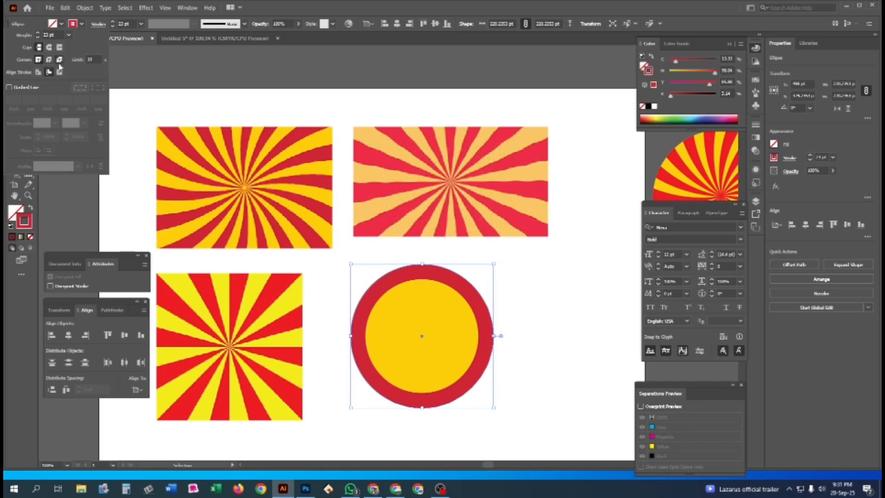
left_click(114, 22)
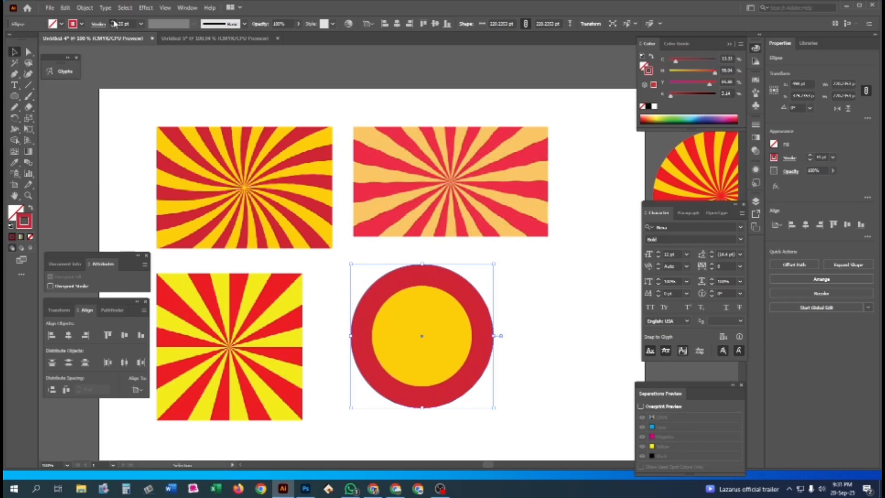
left_click(113, 22)
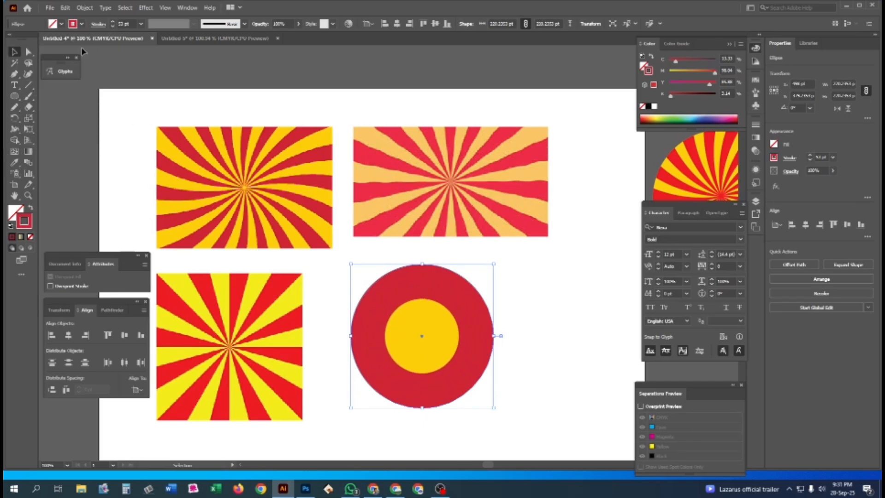
left_click(97, 25)
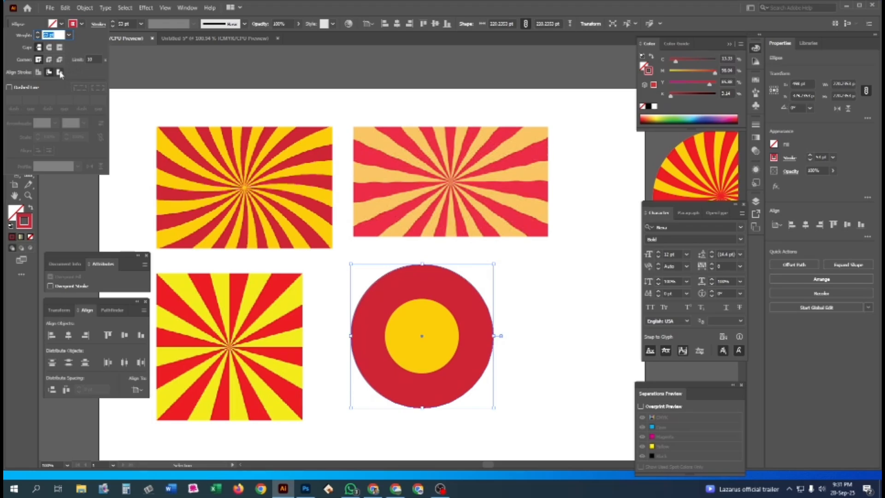
left_click(60, 73)
left_click(49, 73)
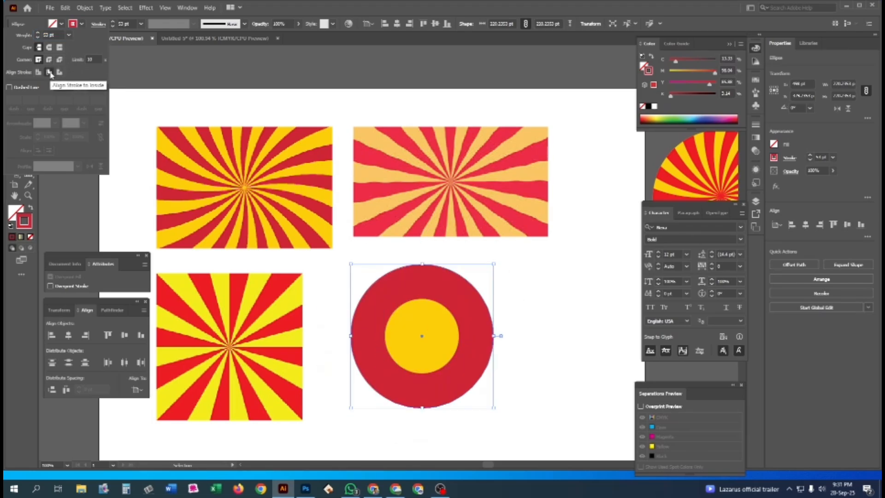
Turn the red stroke into a dashed line and adjust the dash length for evenly alternating red and yellow segments around the circle.
left_click(22, 88)
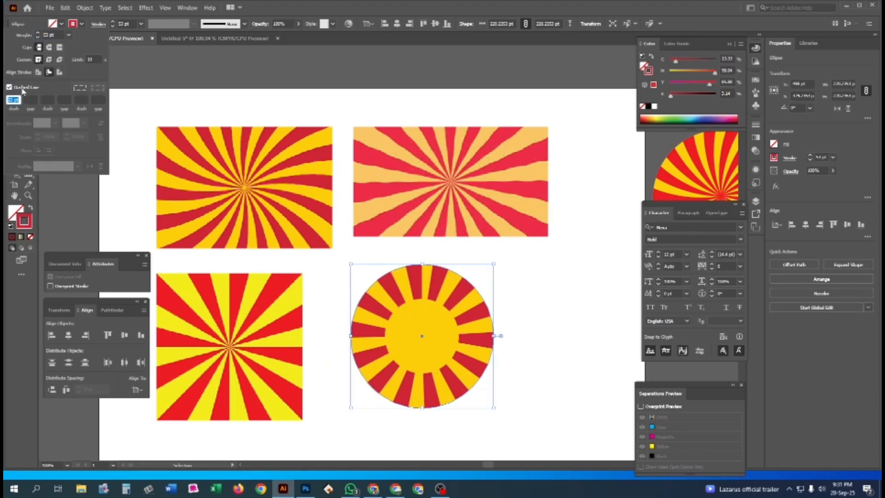
left_click(14, 99)
left_click_drag(19, 100, 6, 100)
scroll(17, 100, "up", 13)
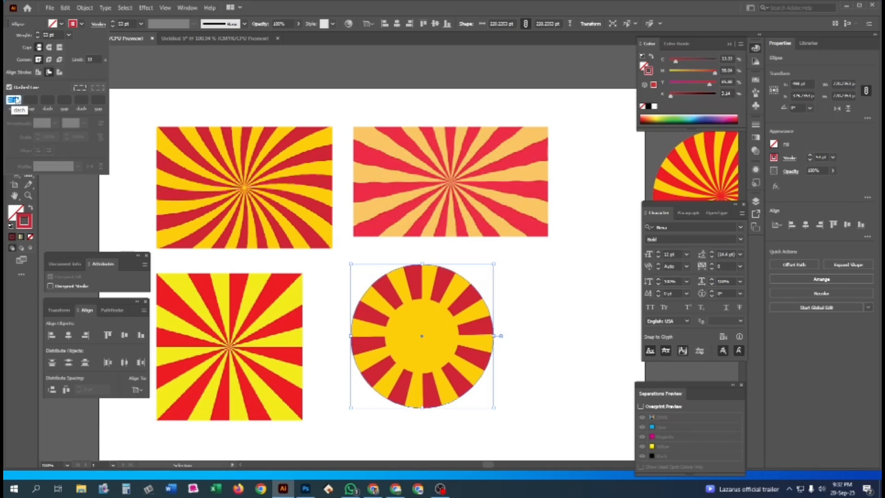
scroll(17, 100, "down", 10)
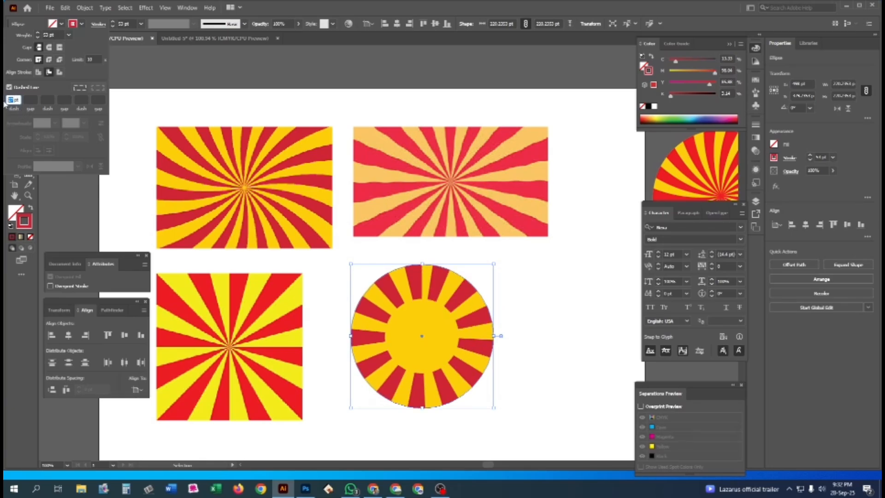
key("Return")
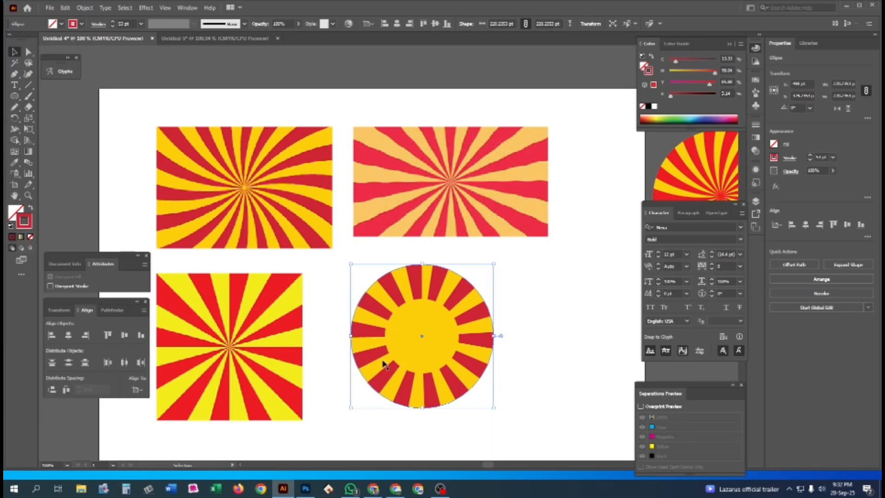
Increase the dashed red stroke's weight to 109 pt so the segments extend as rays to the circle's centre.
left_click_drag(433, 302, 430, 301)
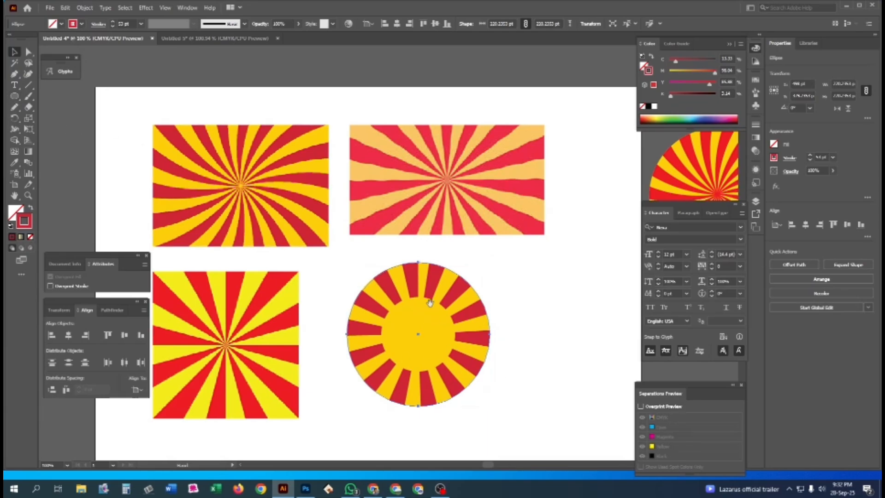
scroll(116, 24, "up", 10)
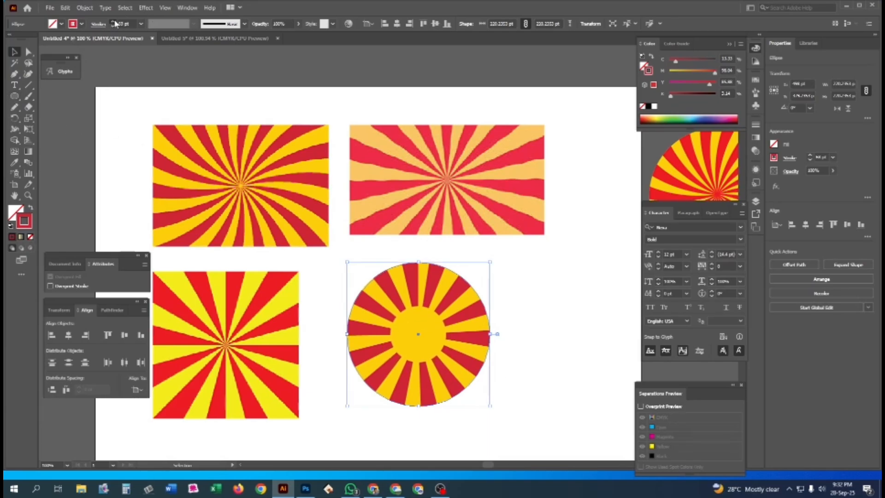
scroll(115, 23, "up", 3)
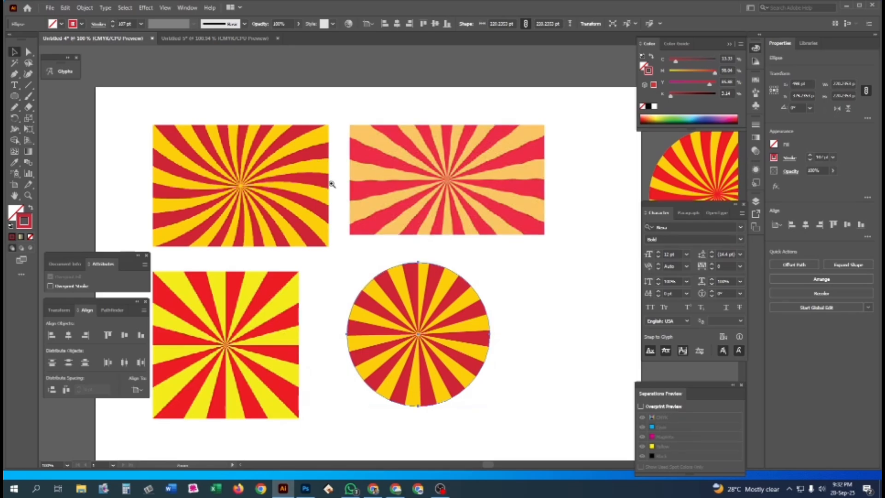
key("ctrl+=")
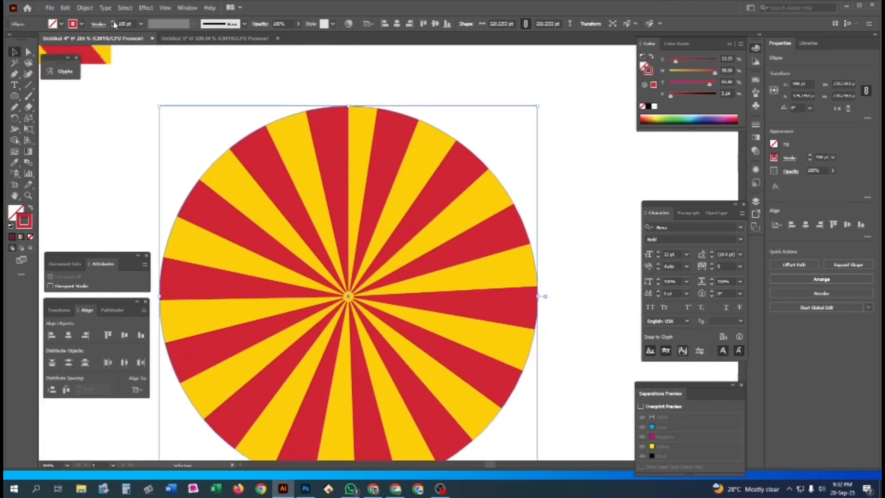
key("ctrl+minus")
key("ctrl+minus")
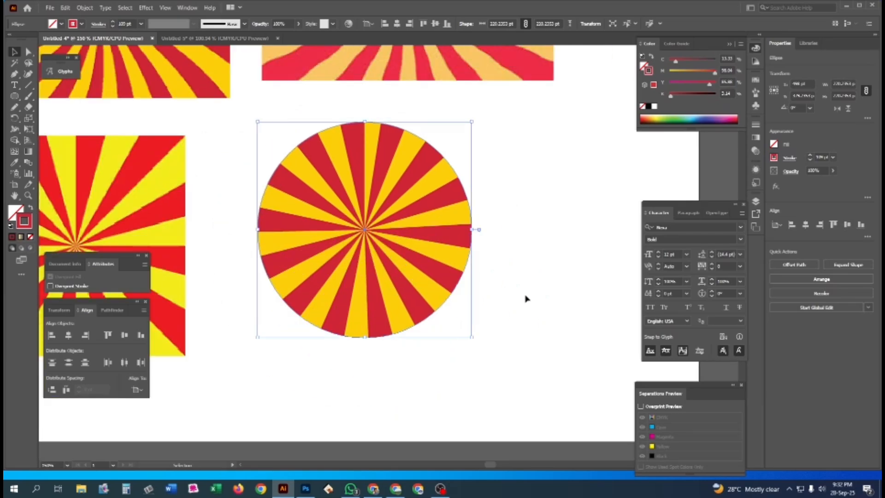
left_click(559, 289)
key("ctrl+minus")
left_click_drag(392, 210, 515, 317)
left_click_drag(451, 339, 498, 179)
key("ctrl+z")
key("ctrl+z")
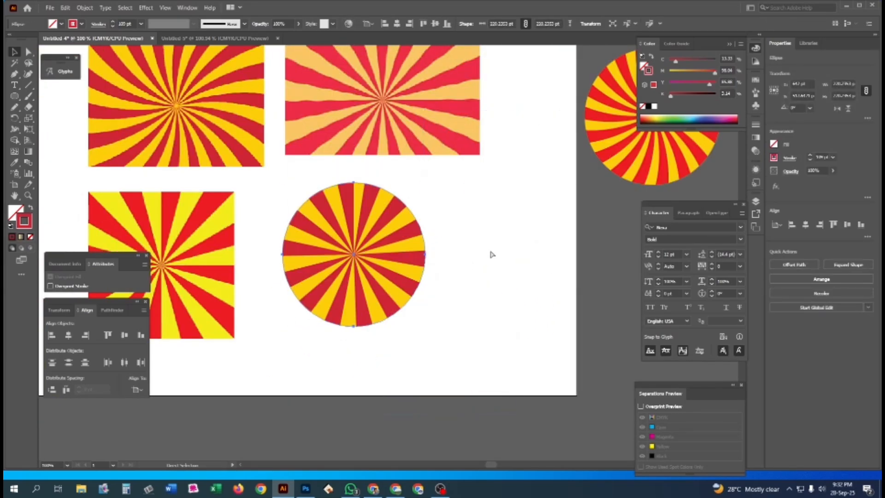
Place a copy of the red and yellow sunburst circle across the artboard's right edge, keeping the original in place.
left_click_drag(495, 216, 322, 304)
left_click_drag(344, 267, 602, 312)
left_click(392, 261)
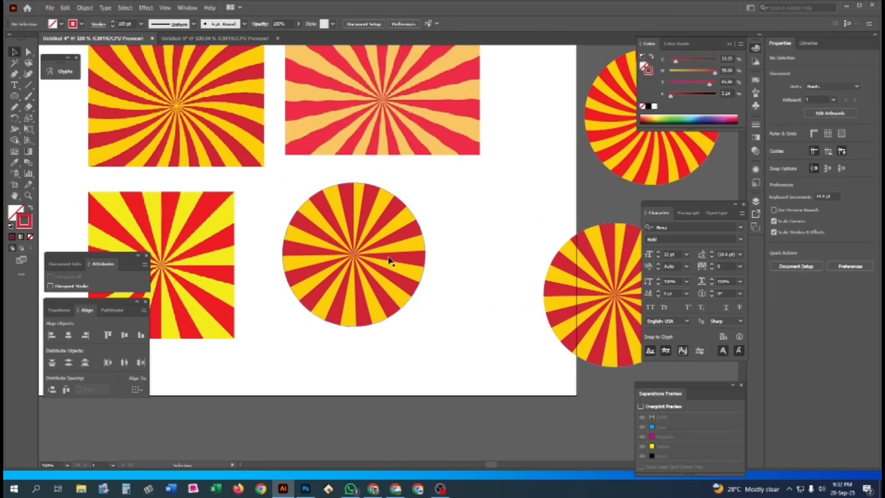
Shrink the original sunburst circle about its centre to about 97 pt wide.
key("ctrl+plus")
key("v")
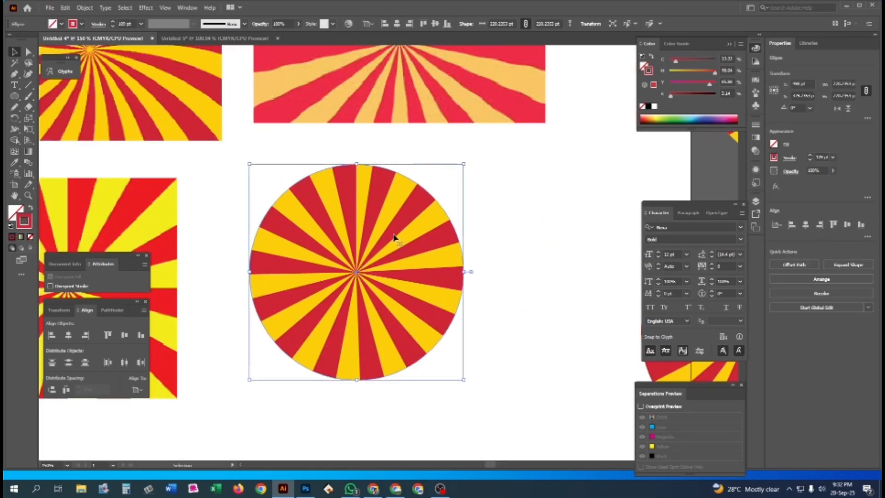
scroll(449, 268, "left", 2)
left_click_drag(517, 272, 457, 270)
left_click(480, 279)
Twirl the whole small sunburst about its centre with the Twirl tool so its straight rays curve into a swirl.
left_click_drag(325, 198, 504, 364)
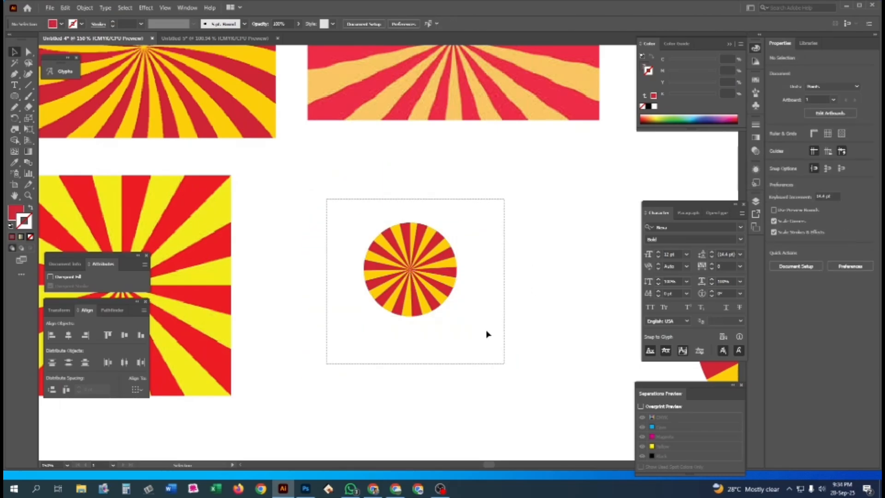
key("ctrl+space")
left_click_drag(366, 233, 434, 295)
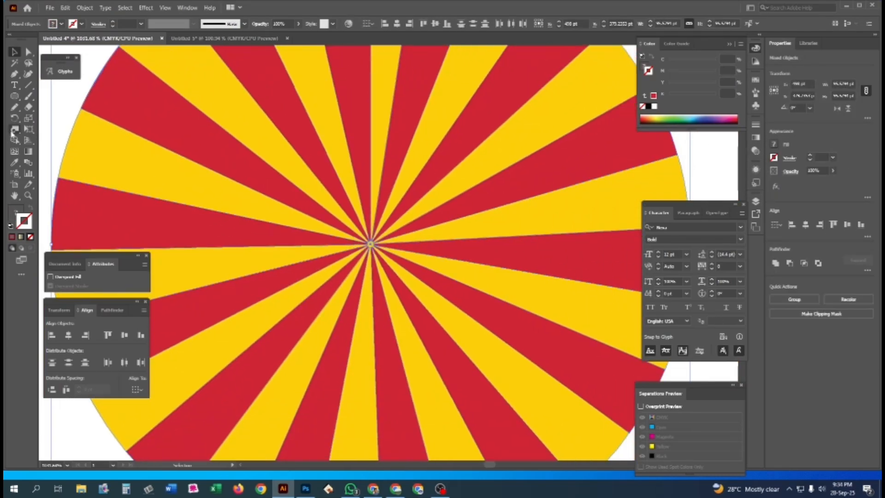
left_click_drag(370, 242, 369, 242)
scroll(370, 242, "down", 5)
key("ctrl+z")
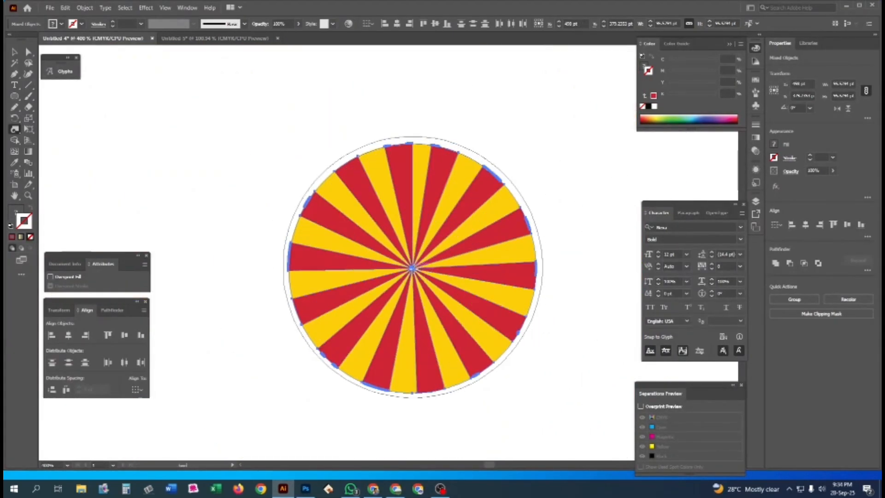
left_click_drag(414, 267, 413, 267)
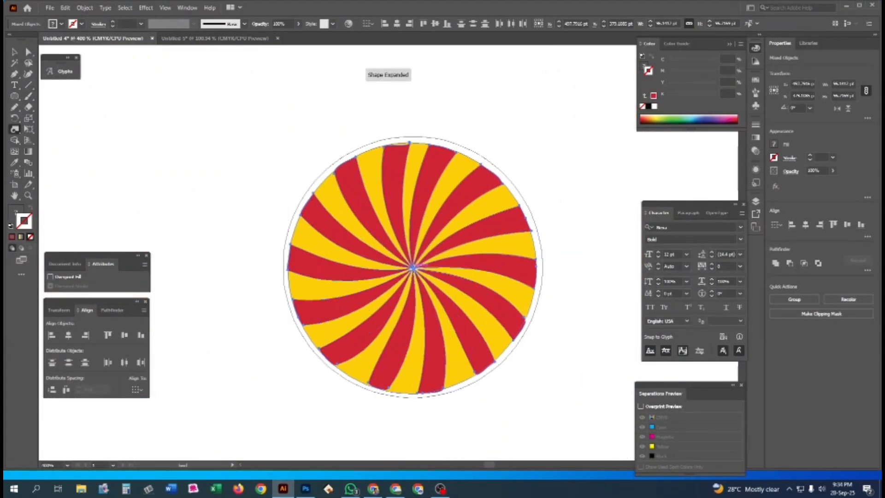
scroll(419, 203, "down", 5)
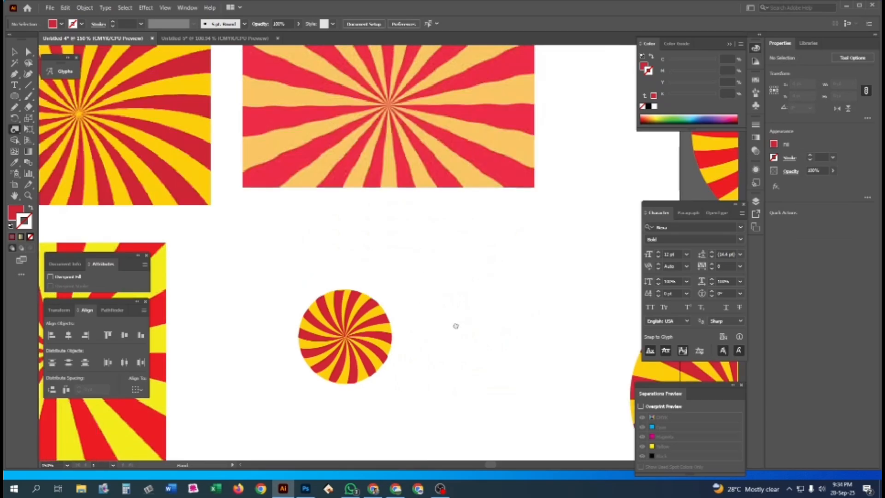
Move the small swirl circle aside to the empty right part of the artboard.
left_click_drag(169, 223, 253, 272)
left_click_drag(516, 363, 378, 270)
key("v")
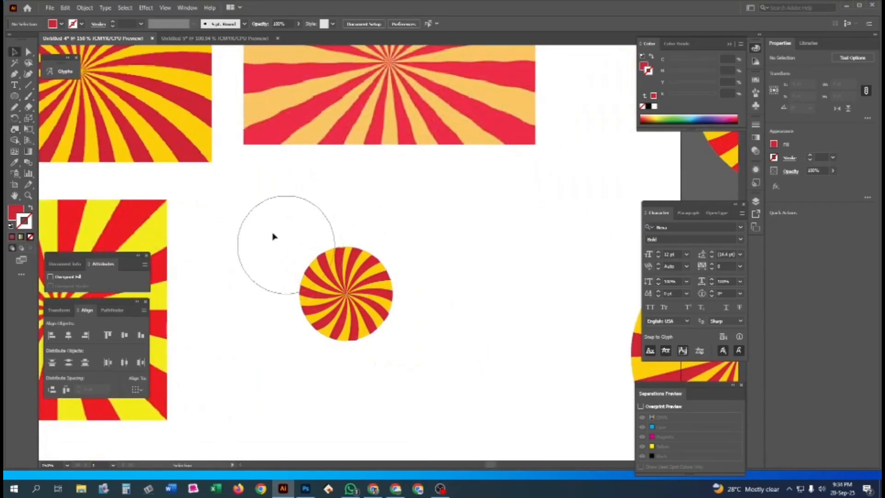
left_click_drag(274, 234, 469, 403)
left_click_drag(359, 310, 562, 249)
left_click_drag(356, 241, 556, 217)
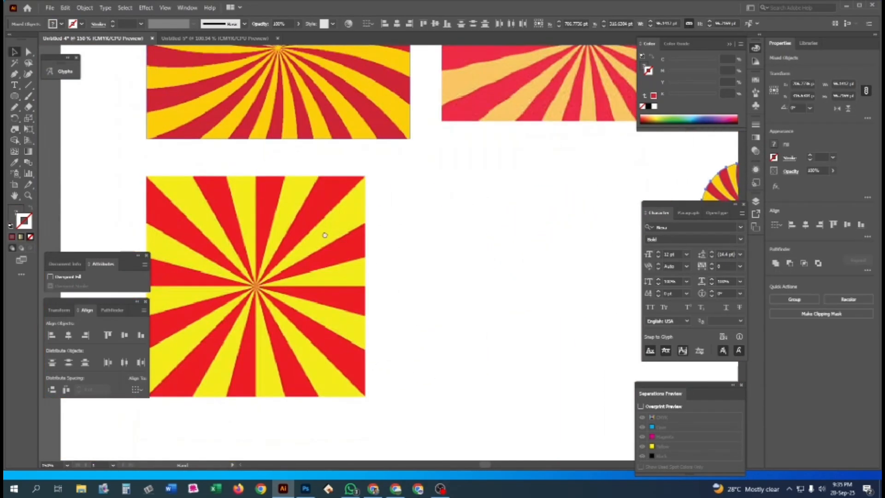
Draw a new circle about 189 pt wide in the empty lower area and fill it with the yellow sampled from the small swirl.
left_click_drag(487, 310, 418, 305)
left_click(418, 305)
key("l")
mouse_move(461, 278)
left_mouse_down()
mouse_move(554, 317)
mouse_move(423, 313)
left_mouse_up()
key("v")
key("i")
left_click(536, 178)
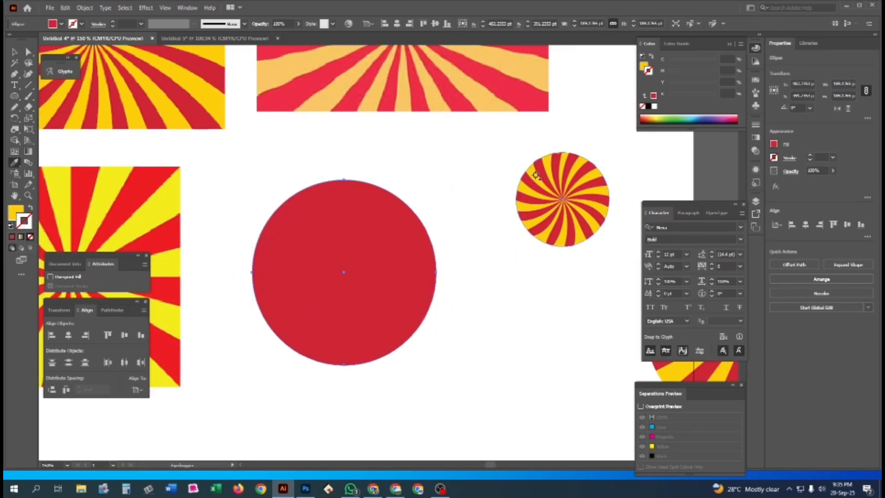
Draw a 45° diagonal line across the yellow circle with the Pen tool and swap its yellow fill to the stroke.
key("p")
left_click(262, 183)
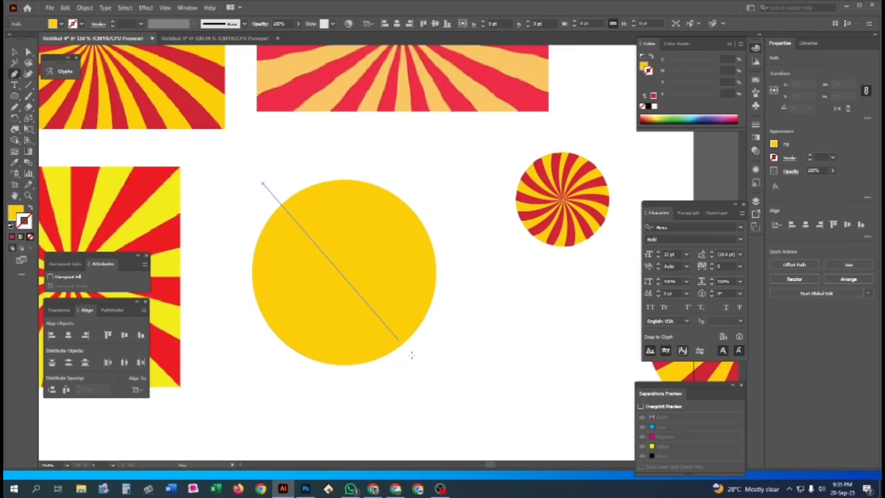
left_click(444, 367)
key("v")
key("shift+x")
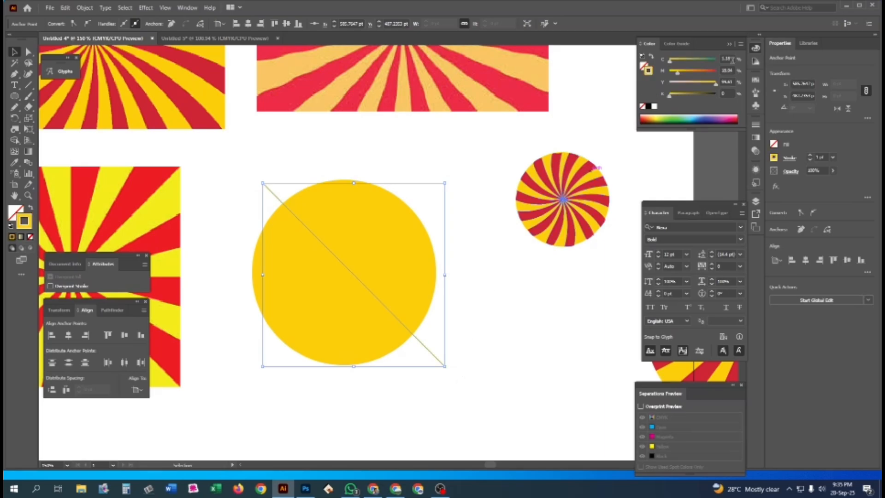
Align the diagonal line and the yellow circle on their horizontal and vertical centres.
left_click_drag(292, 162, 397, 305)
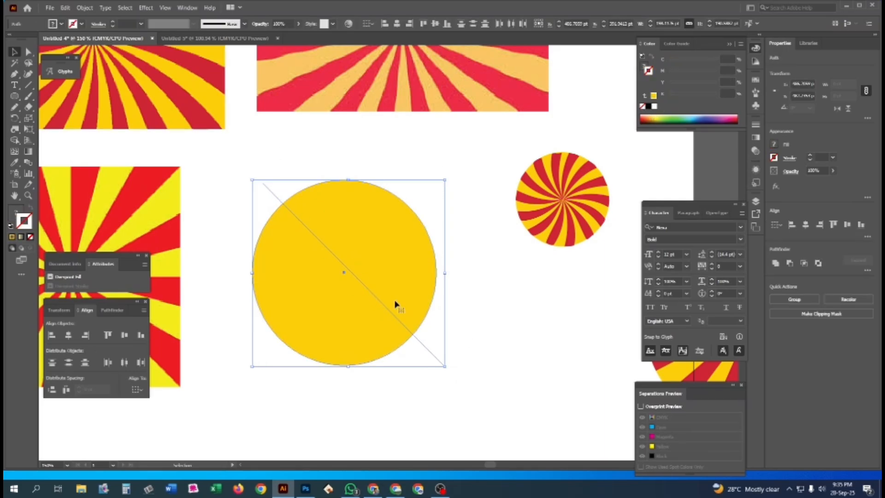
left_click(397, 24)
left_click(435, 23)
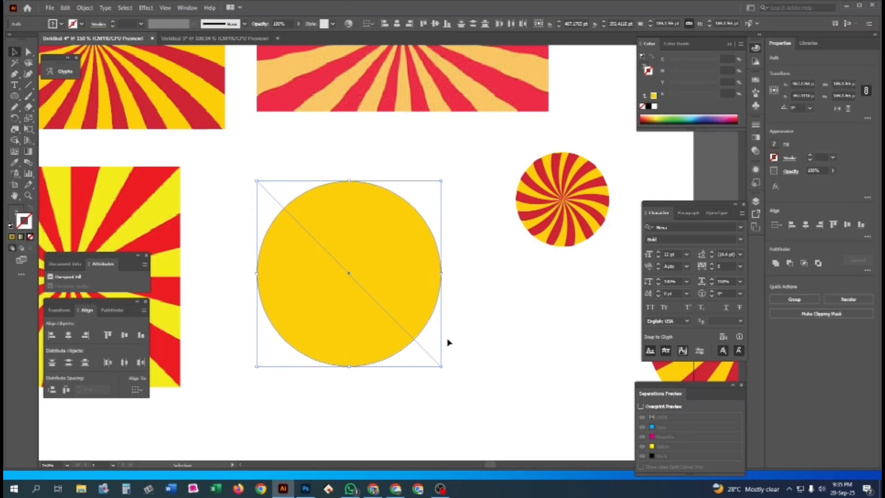
Rotate a copy of the diagonal line by 360/10 degrees and repeat it until five lines cross at the yellow circle's centre.
left_click(428, 353)
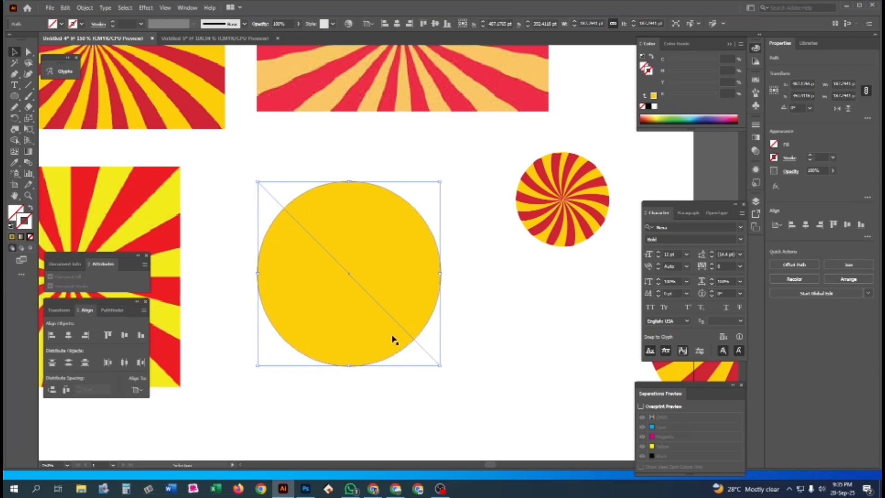
key("r")
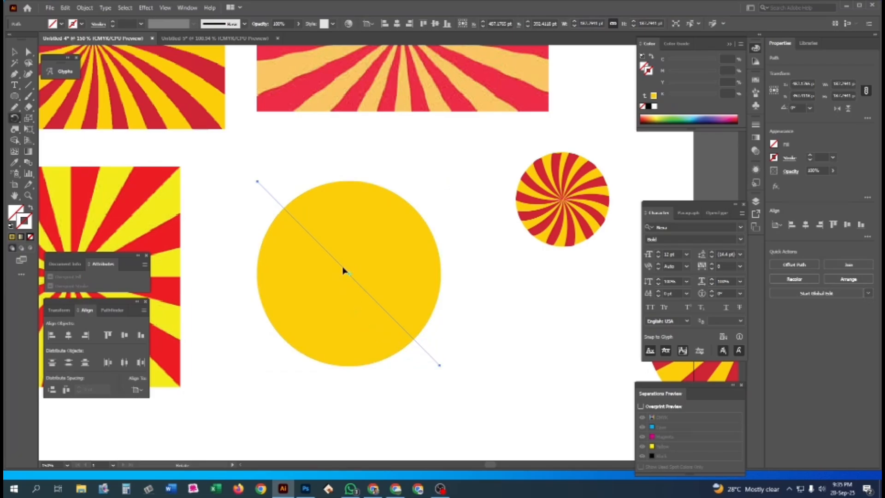
key("Return")
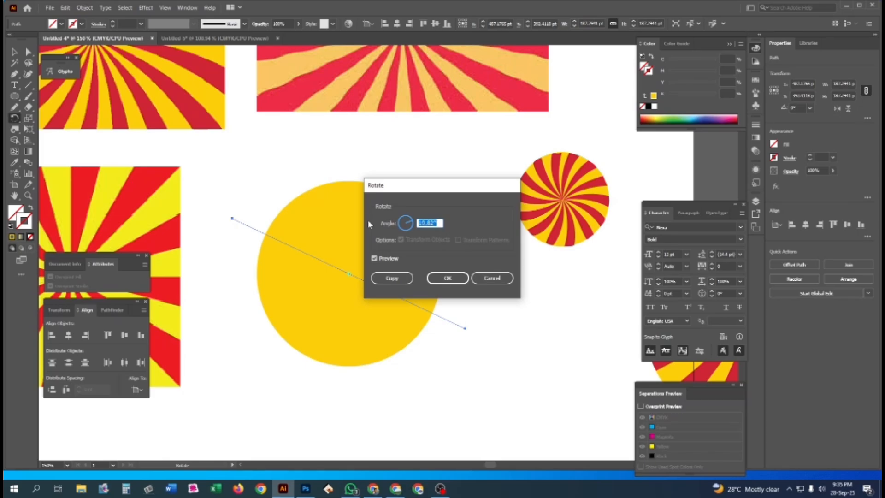
type("360/10")
left_click(393, 278)
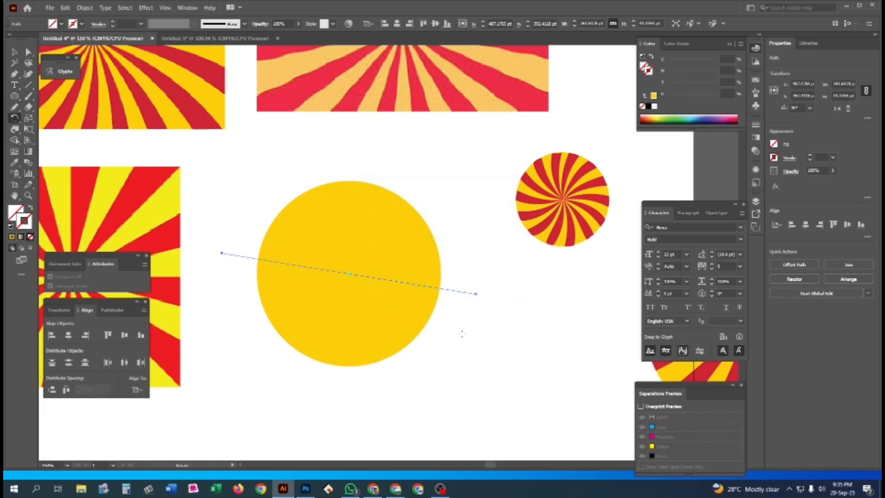
key("v")
key("ctrl+d")
key("ctrl+d")
key("ctrl+d")
key("ctrl+d")
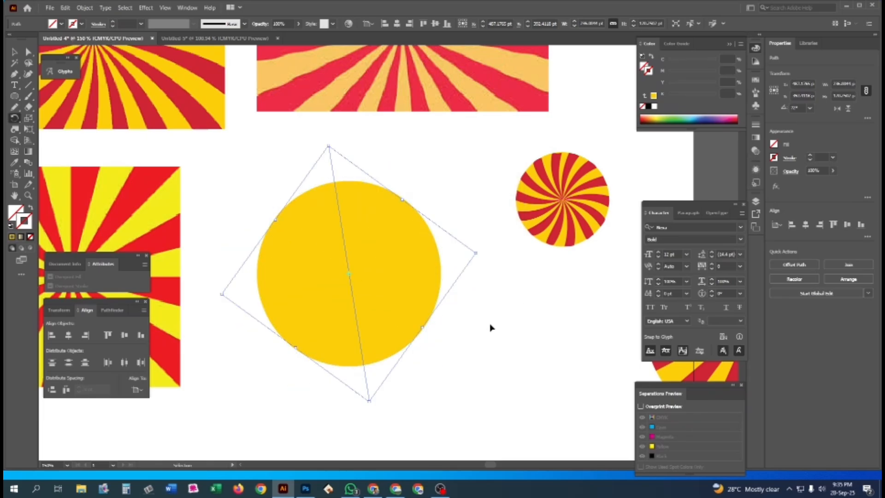
Trim off the line ends outside the yellow circle with the Shape Builder tool.
left_click_drag(499, 388, 246, 200)
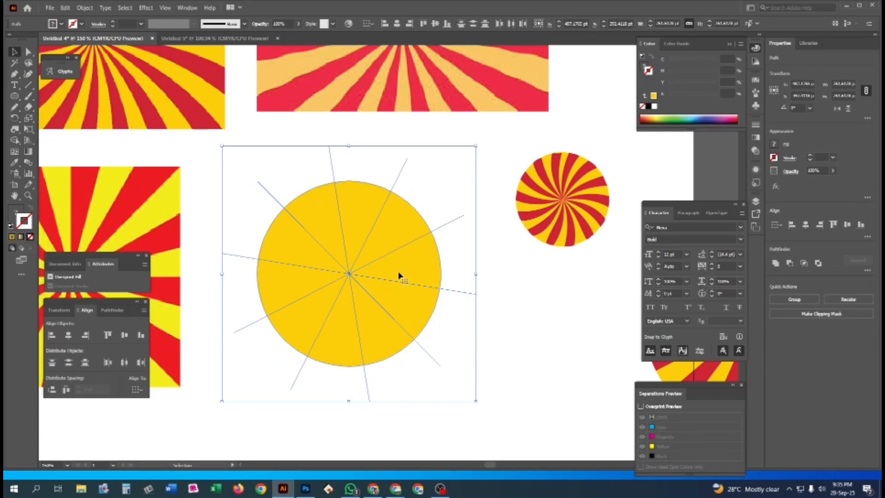
left_click(15, 142)
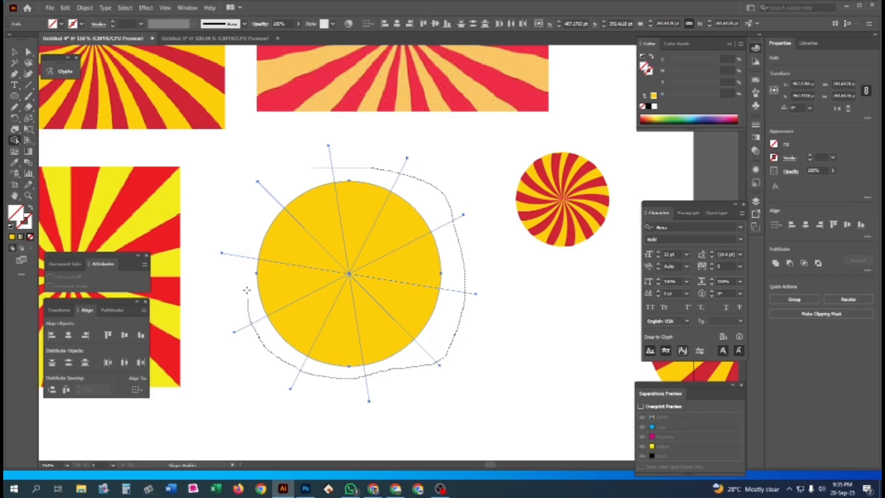
left_click_drag(272, 181, 324, 156)
key("v")
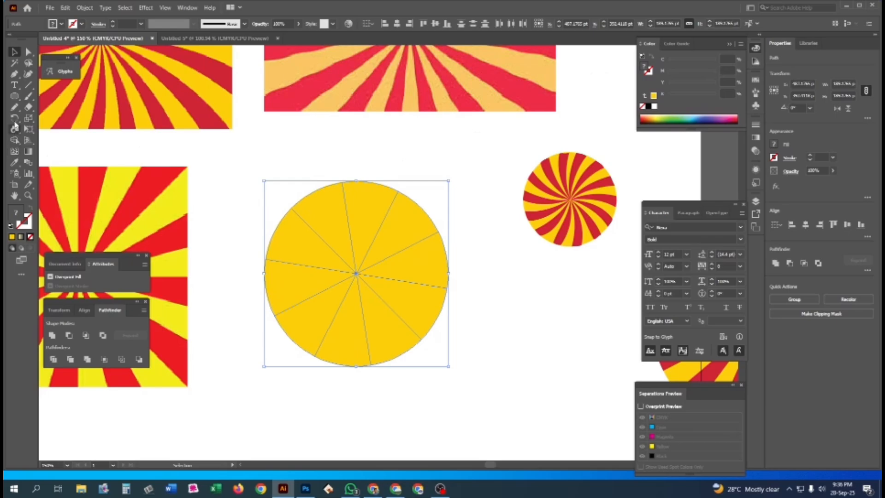
Fill every other wedge of the divided yellow circle with red using the Live Paint Bucket.
left_click_drag(13, 140, 80, 152)
left_click(645, 121)
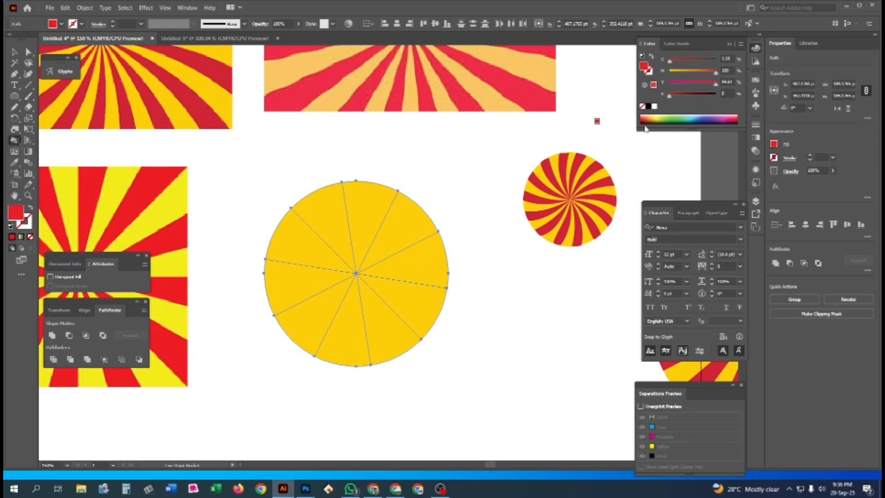
left_click(330, 213)
left_click(489, 255)
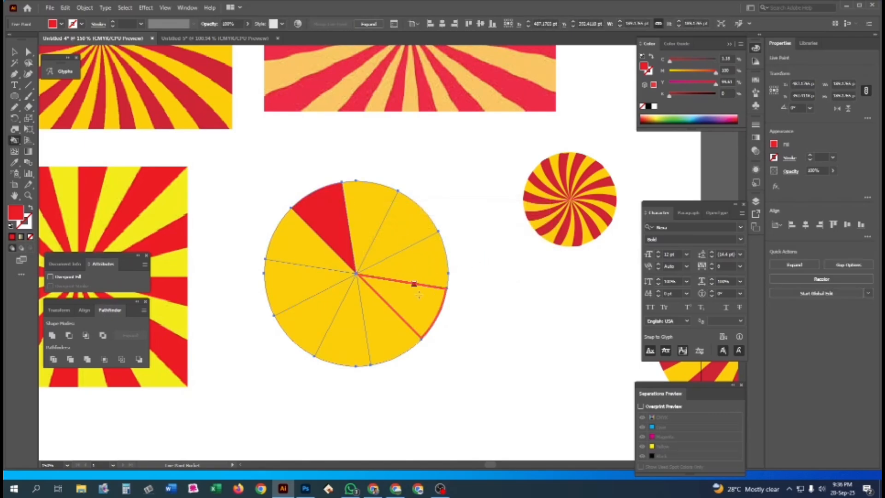
left_click(402, 230)
left_click(406, 308)
left_click(345, 337)
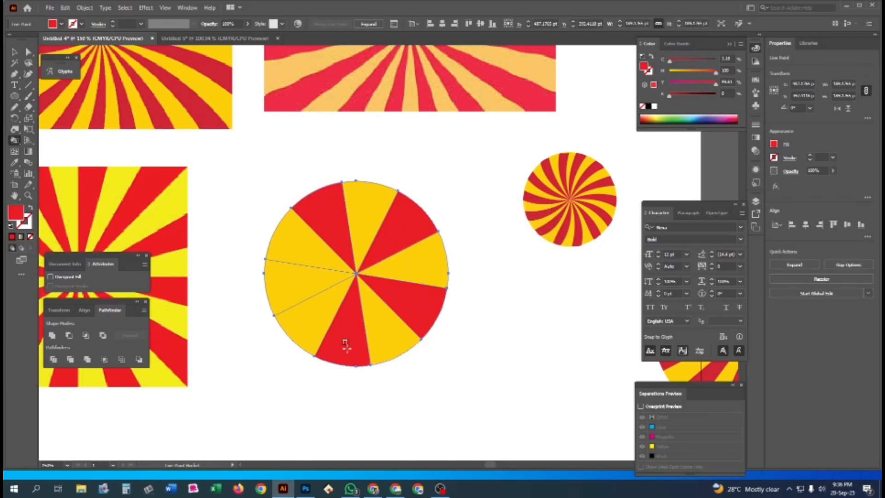
left_click(289, 291)
Expand the Live Paint circle into separate shapes, testing the result with a move that is undone.
key("v")
left_click(423, 302)
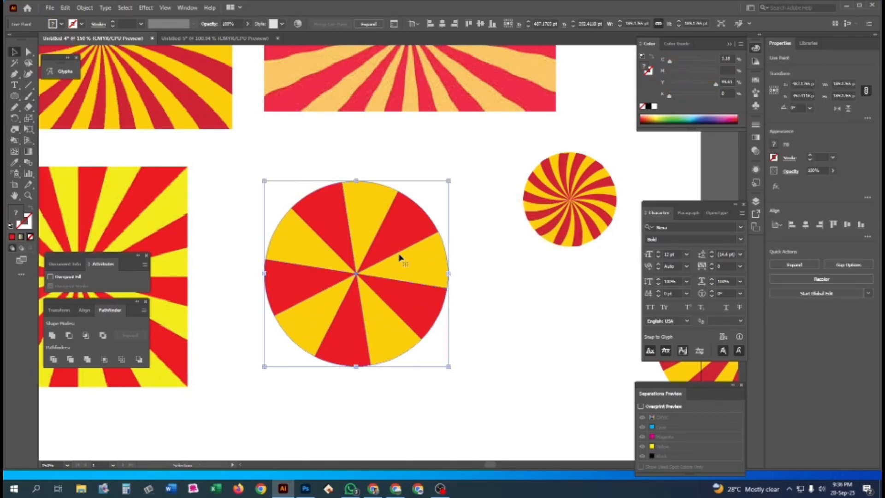
left_click(85, 8)
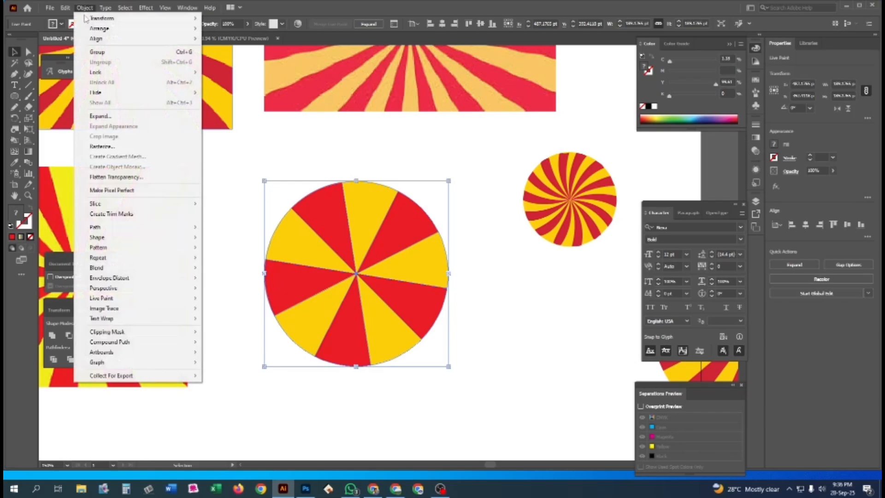
left_click(113, 115)
left_click(420, 297)
left_click_drag(340, 242, 465, 323)
key("ctrl+z")
Select the five red wedges individually, undo a trial move of them and group them.
key("a")
left_click(415, 291)
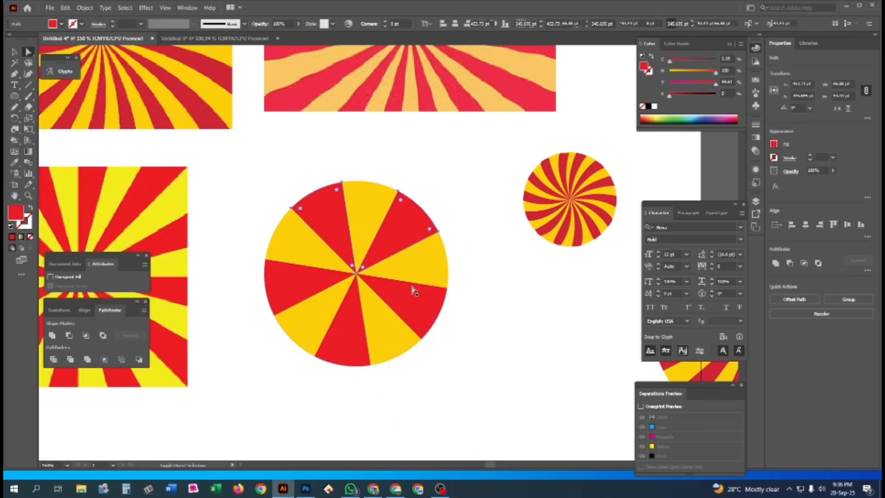
left_click_drag(305, 286, 449, 382)
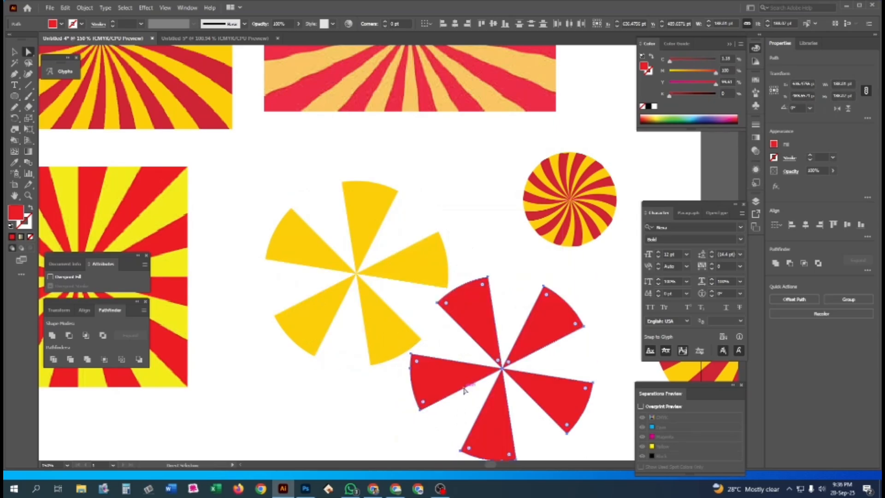
key("v")
key("ctrl+z")
key("v")
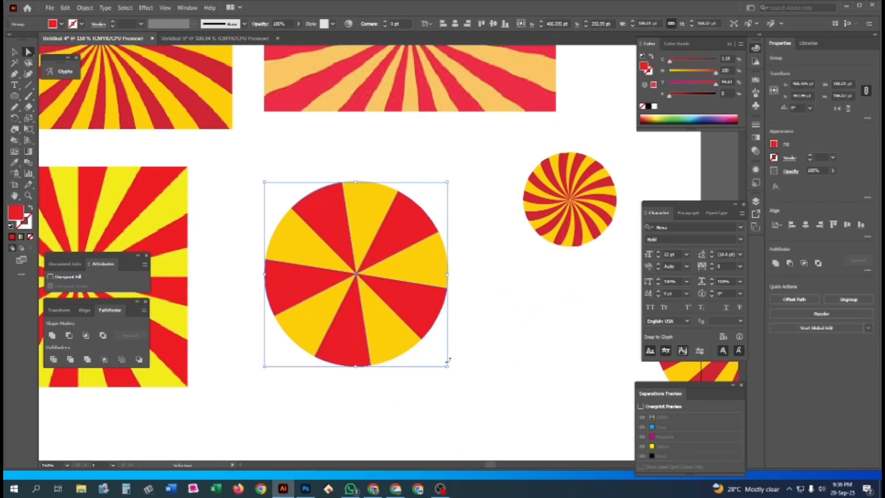
Delete the yellow wedges so that only the red wedge group is left.
left_click(418, 262)
key("Delete")
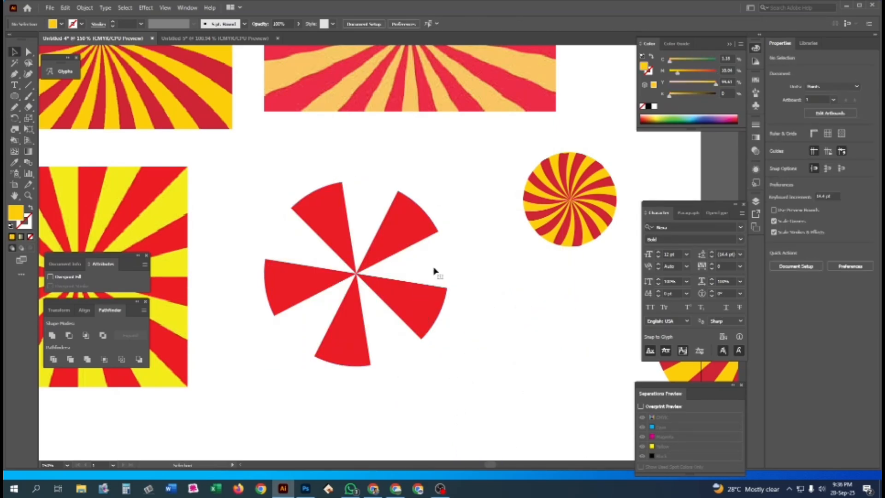
key("ctrl+z")
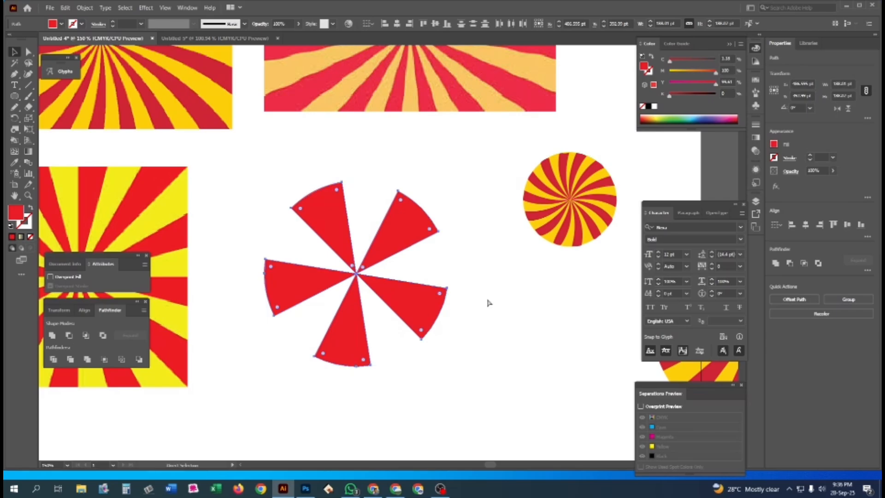
key("ctrl+shift+z")
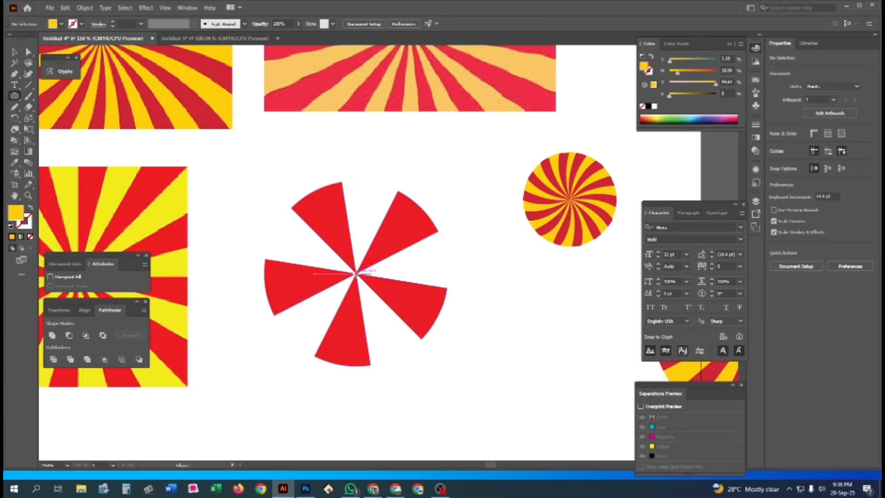
Draw a yellow circle from the wedges' centre, send it to the back and enlarge it to about 190 pt to meet their outer edges.
left_click_drag(356, 273, 450, 311)
key("ctrl+shift+bracketleft")
key("v")
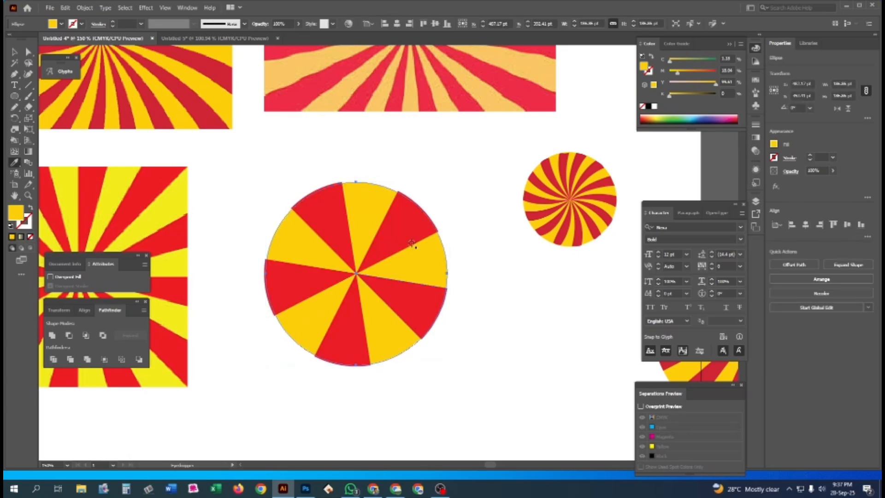
scroll(448, 308, "up", 3)
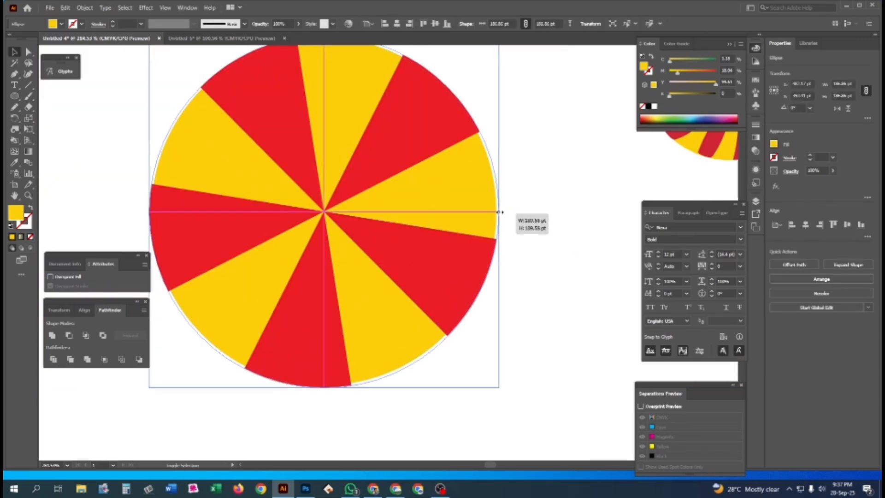
left_click(518, 217)
scroll(388, 223, "down", 3)
Apply the Twist effect to the red wedge group so its edges curve like a swirl.
left_click(440, 305)
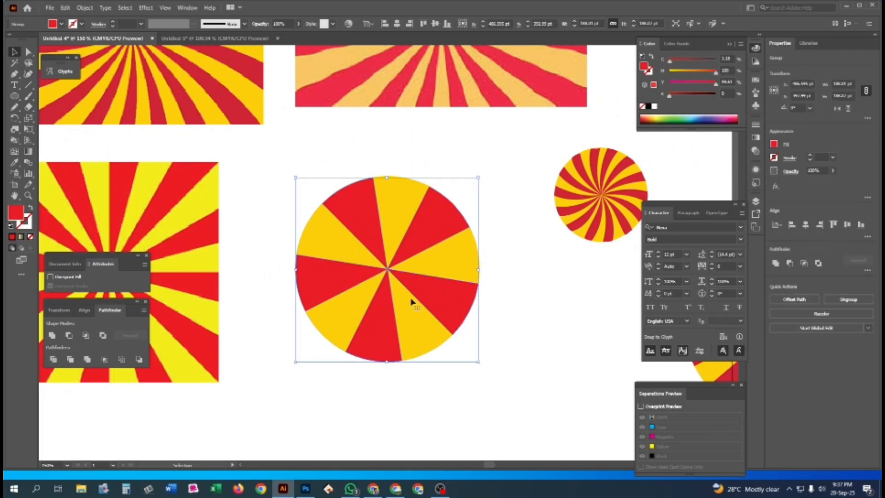
left_click_drag(438, 273, 365, 269)
left_click(145, 7)
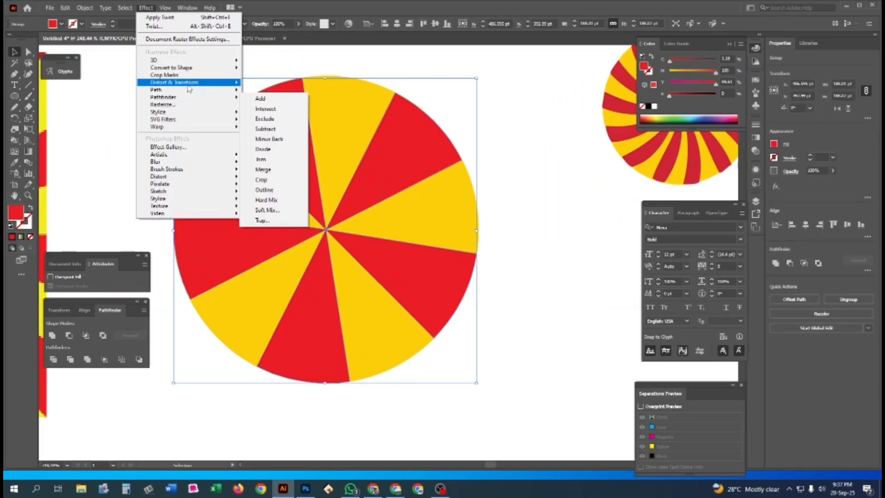
mouse_move(188, 83)
left_click(290, 135)
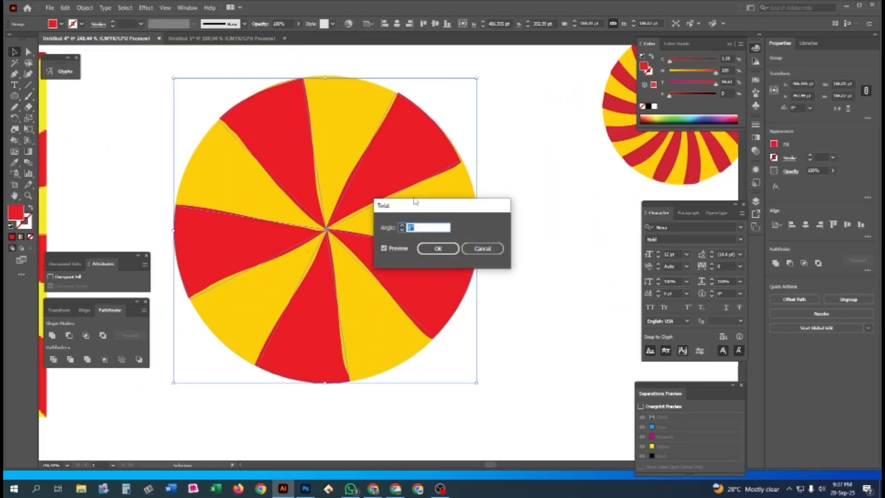
left_click(438, 249)
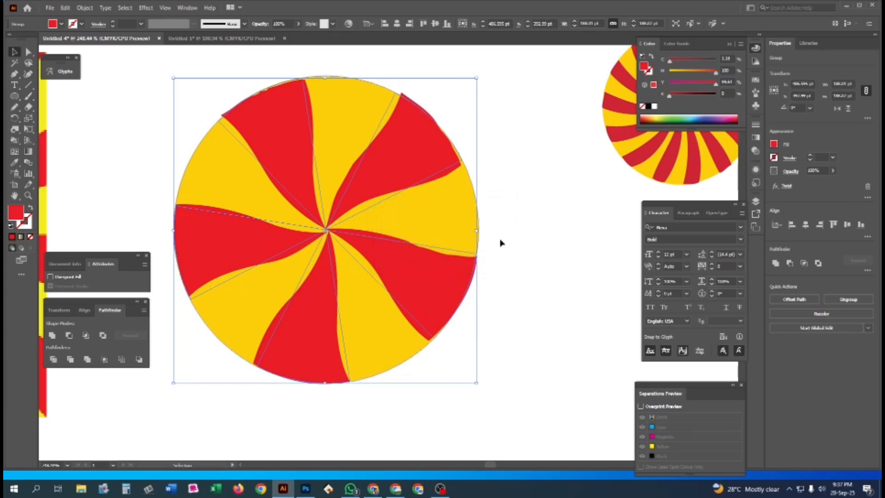
left_click(500, 242)
Convert the dashed red stroke of the large straight-ray circle into filled rays and apply the Twist effect to them.
left_click(411, 239, "ctrl+alt")
left_click(411, 240, "ctrl+alt")
left_click(406, 242, "ctrl+alt")
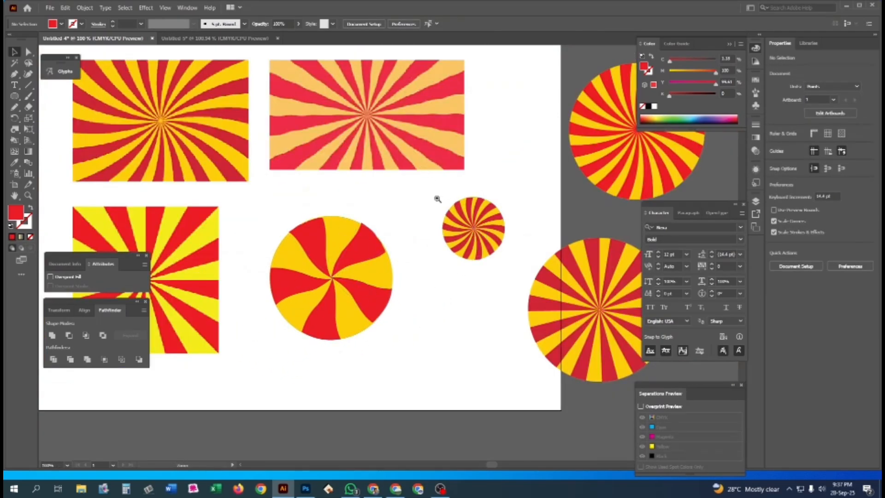
left_click_drag(435, 167, 516, 317)
left_click(437, 213)
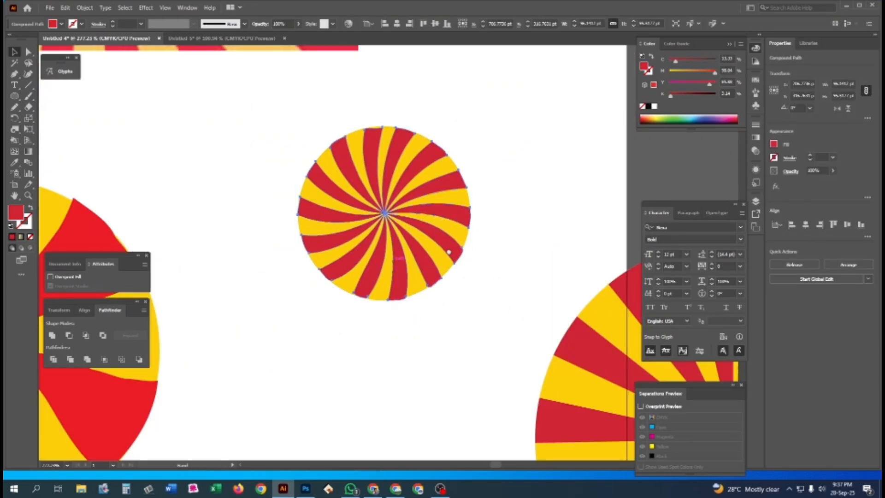
left_click_drag(449, 252, 382, 175)
left_click(494, 289, "ctrl+alt")
left_click(566, 279)
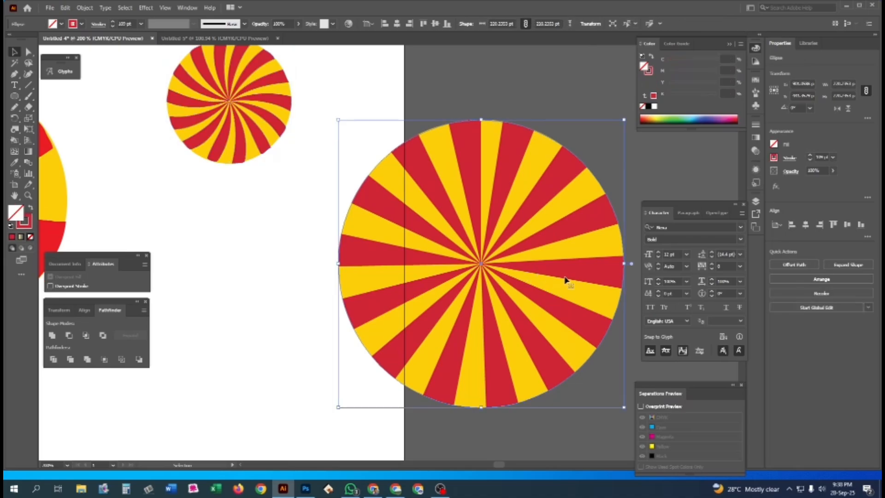
left_click_drag(566, 280, 352, 247)
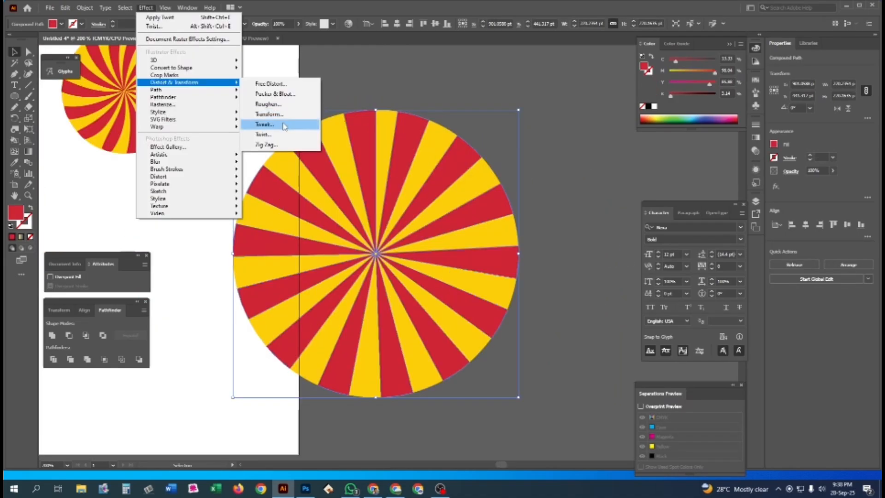
left_click(277, 134)
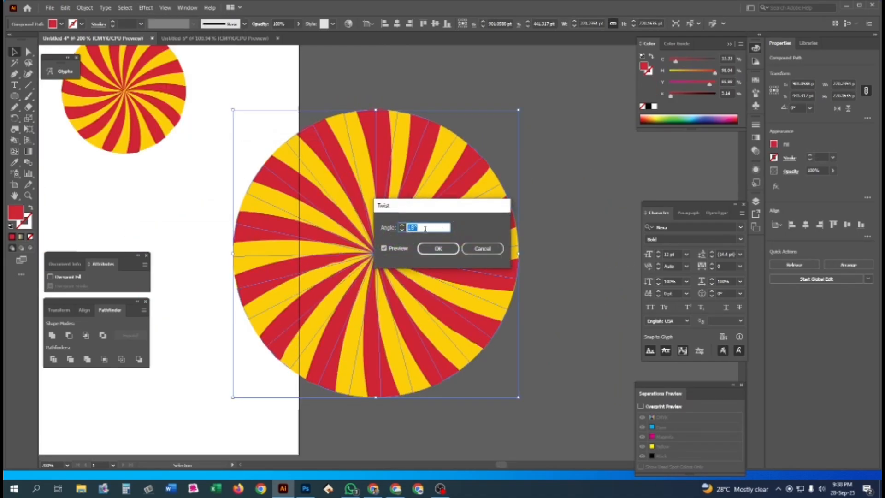
left_click(436, 250)
left_click(579, 203)
Compare the twisted large circle with the small swirl circle.
scroll(450, 261, "down", 2)
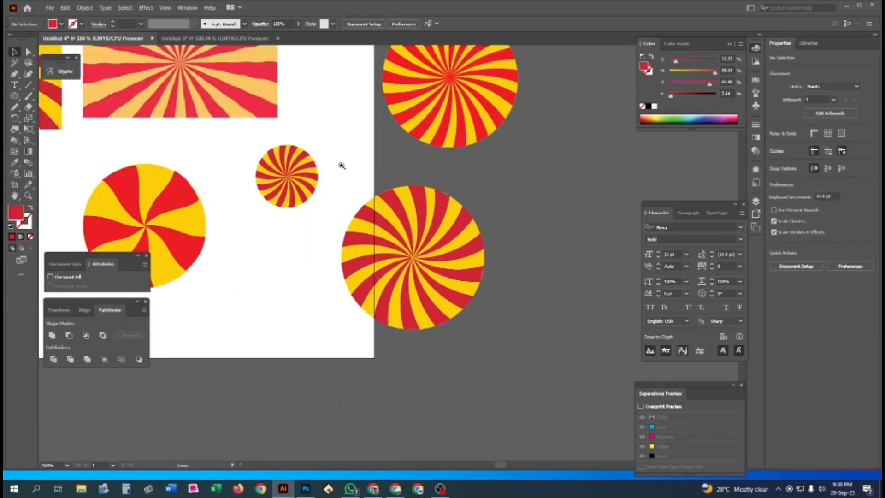
left_click_drag(342, 166, 463, 292)
left_click_drag(440, 258, 549, 251)
key("ctrl+z")
key("ctrl+minus")
key("ctrl+minus")
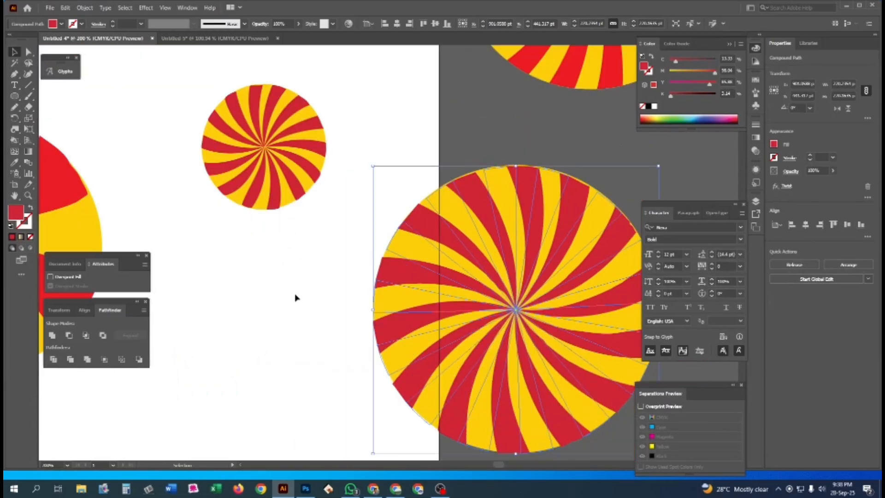
left_click(295, 298)
scroll(303, 243, "down", 5)
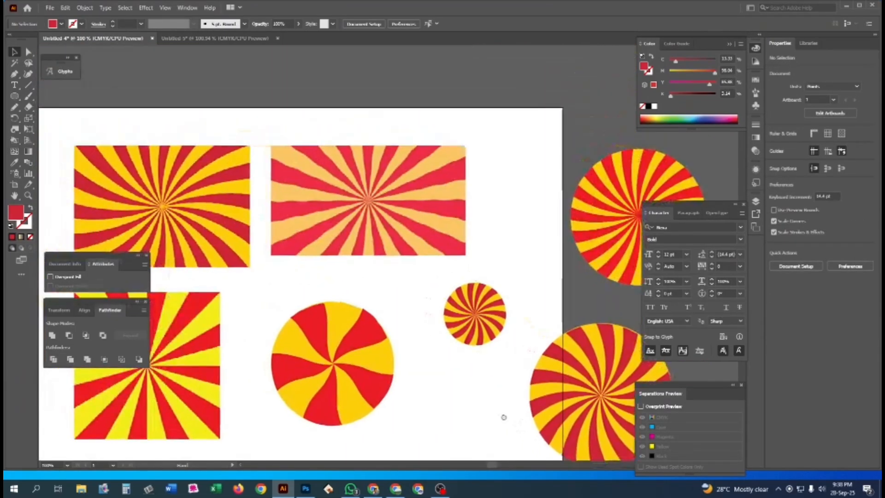
Delete the two rectangular swirl images and the square sunburst image from the artboard.
left_click_drag(504, 417, 561, 325)
left_click_drag(503, 332, 427, 342)
key("ctrl+minus")
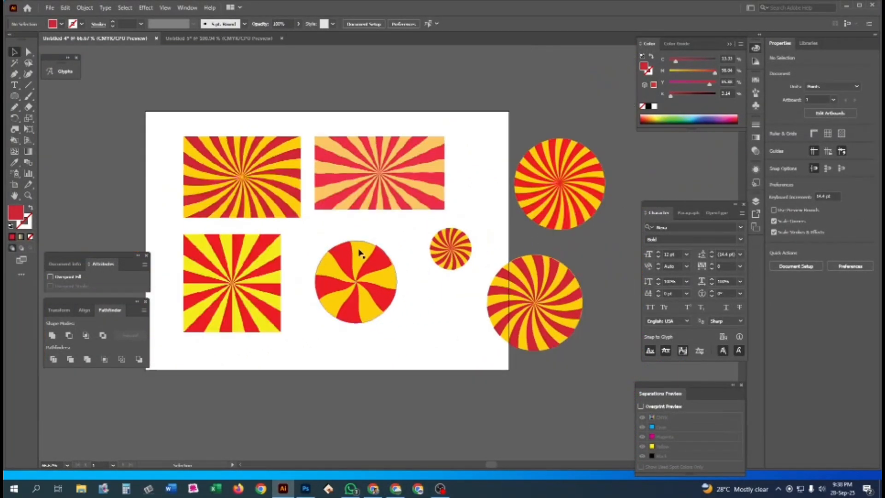
left_click_drag(319, 235, 251, 281)
key("Delete")
key("Delete")
Move the four remaining swirl circles onto the artboard and place the bright red swirl above the five-wedge swirl.
left_click_drag(280, 92, 596, 402)
left_click_drag(544, 301, 412, 274)
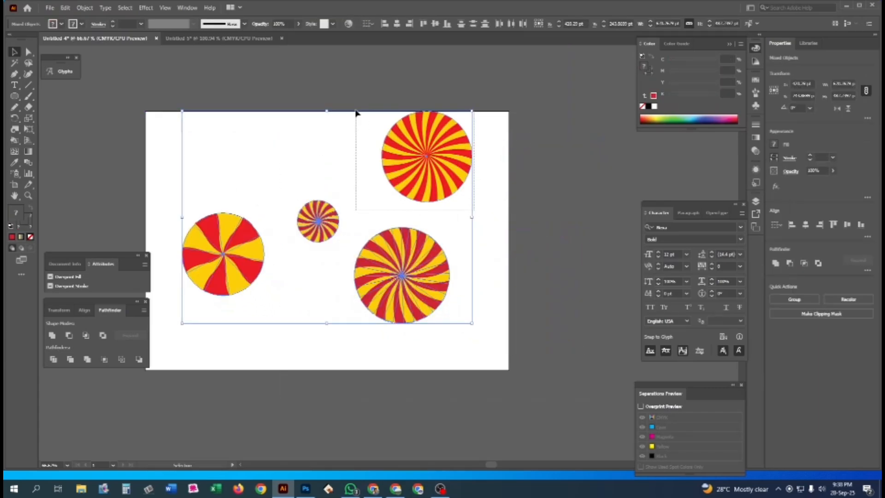
left_click_drag(442, 164, 241, 166)
Enlarge the small swirl beside the bright red one and shrink the large dark red swirl to about 195 pt below it.
left_click(317, 221)
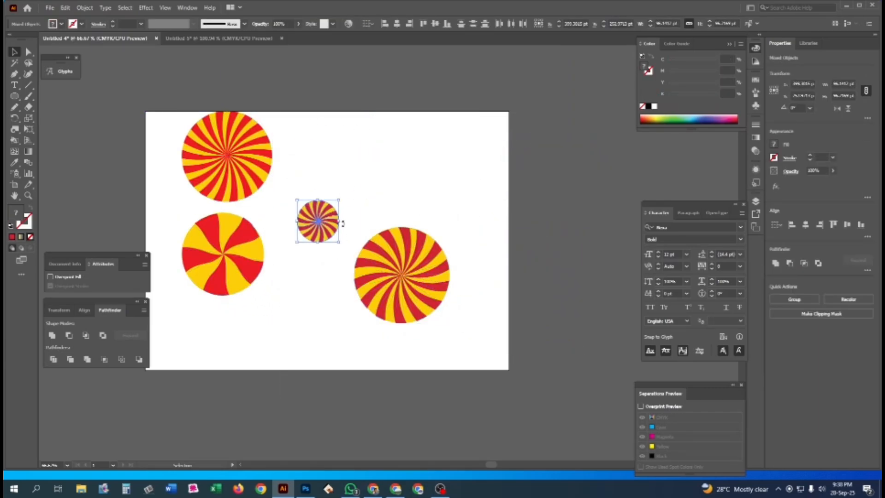
left_click_drag(339, 221, 386, 162)
left_click_drag(427, 299, 336, 302)
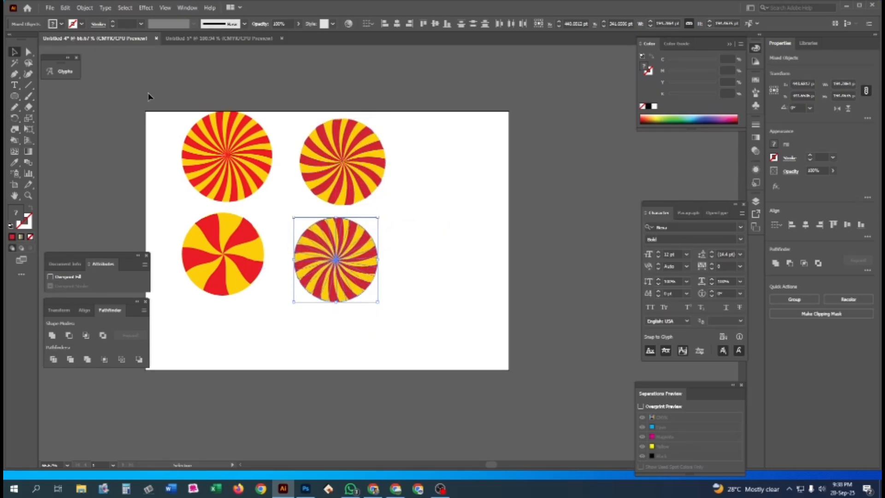
Shrink the bright red swirl above the five-wedge swirl to about 189 pt wide to match its size.
left_click_drag(156, 98, 334, 314)
left_click_drag(350, 194, 380, 230)
left_click(286, 260)
left_click_drag(199, 135, 428, 381)
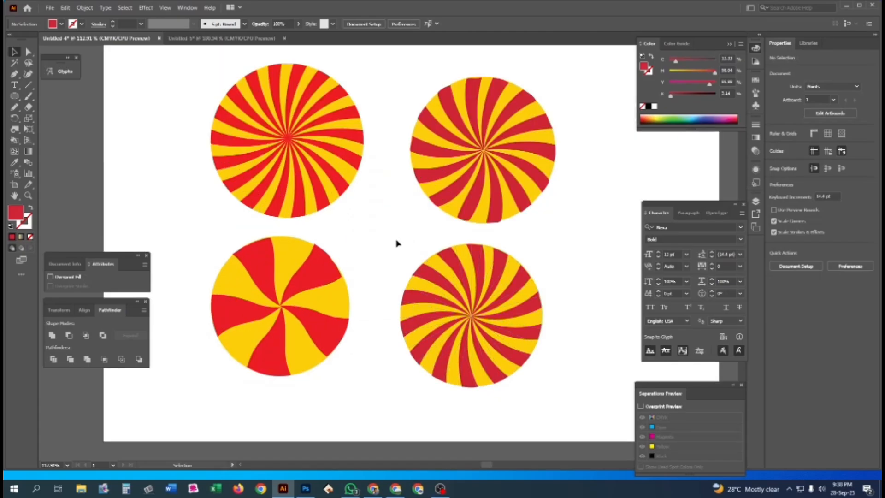
left_click_drag(384, 206, 210, 97)
left_click_drag(288, 64, 288, 78)
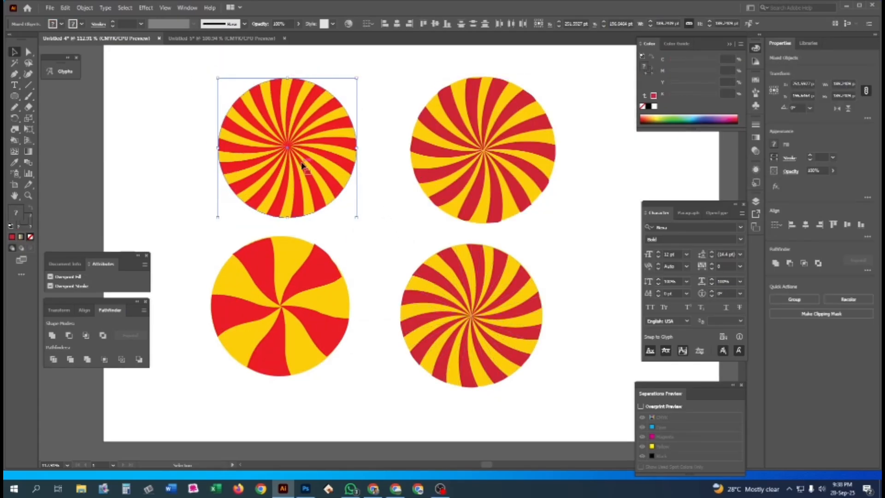
left_click_drag(302, 166, 306, 160)
left_click_drag(385, 240, 529, 386)
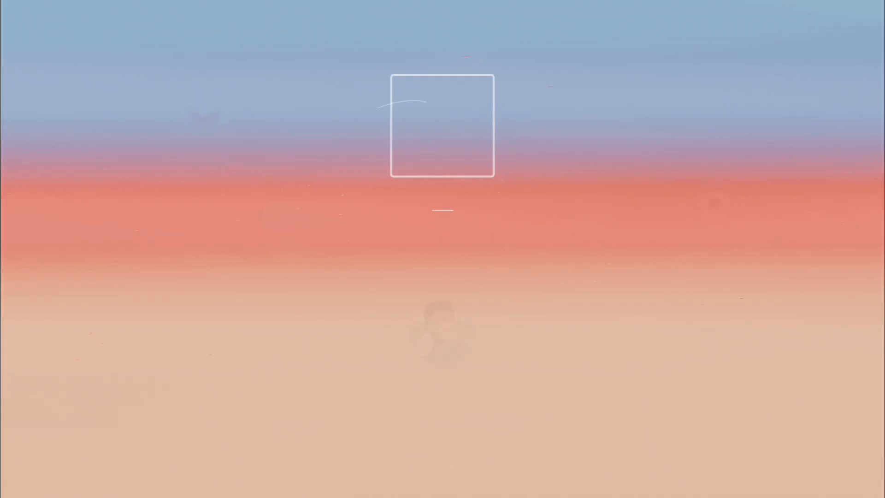